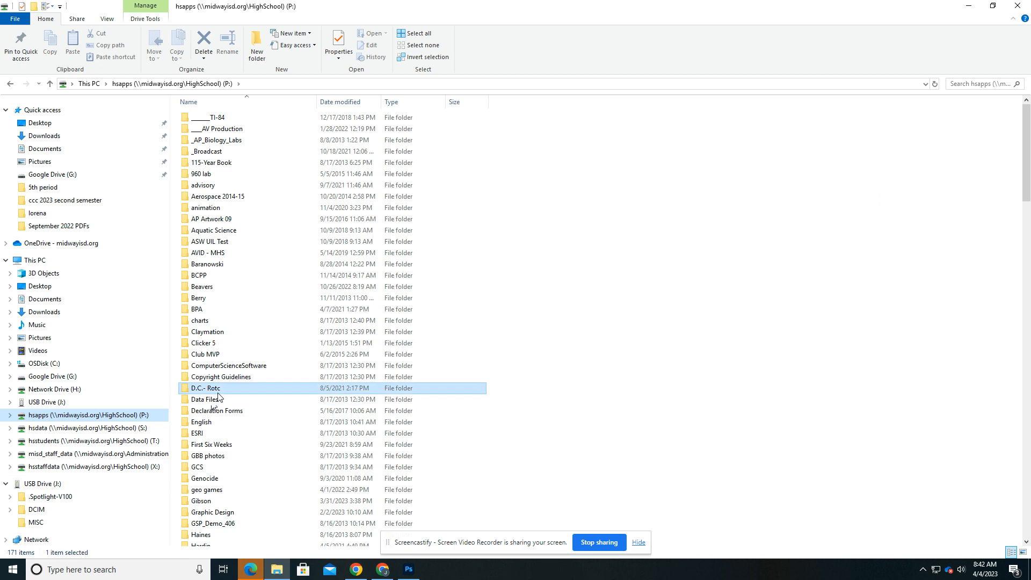
Open the staff portfolios folder inside journalism > Yearbook > 2023 on the hsapps (P:) drive
key(j)
double_click(214, 114)
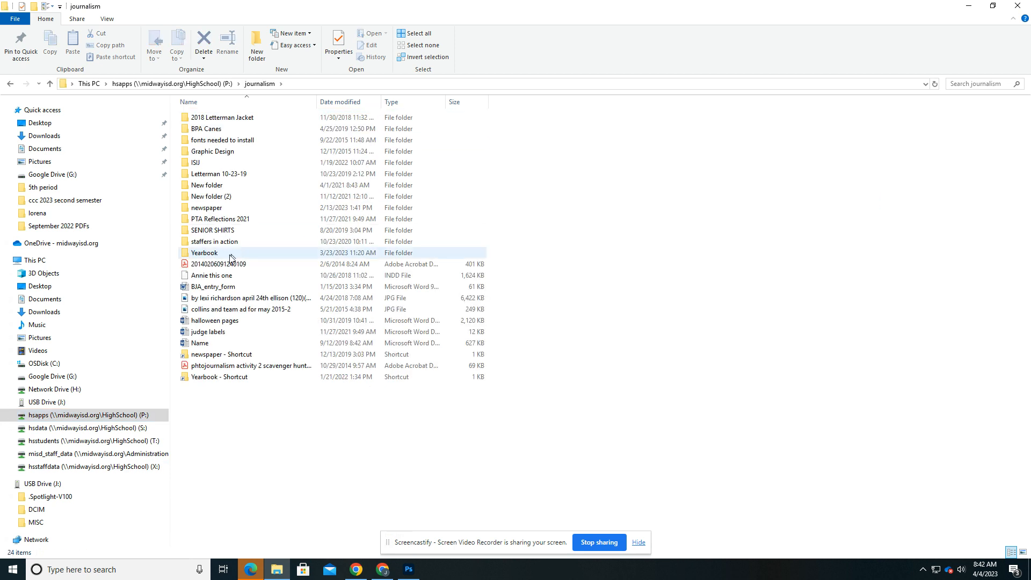
double_click(229, 255)
double_click(206, 176)
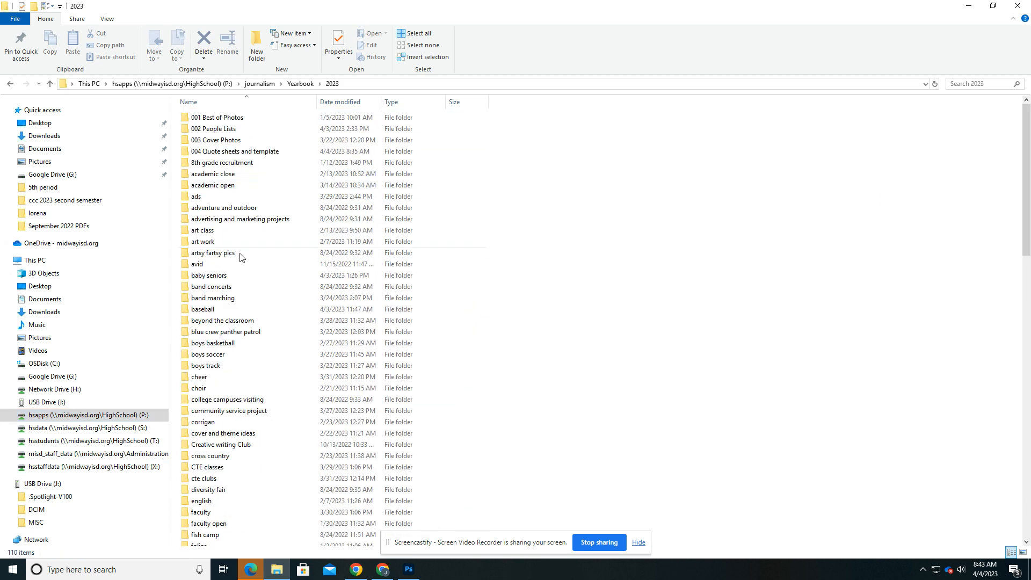
key(s)
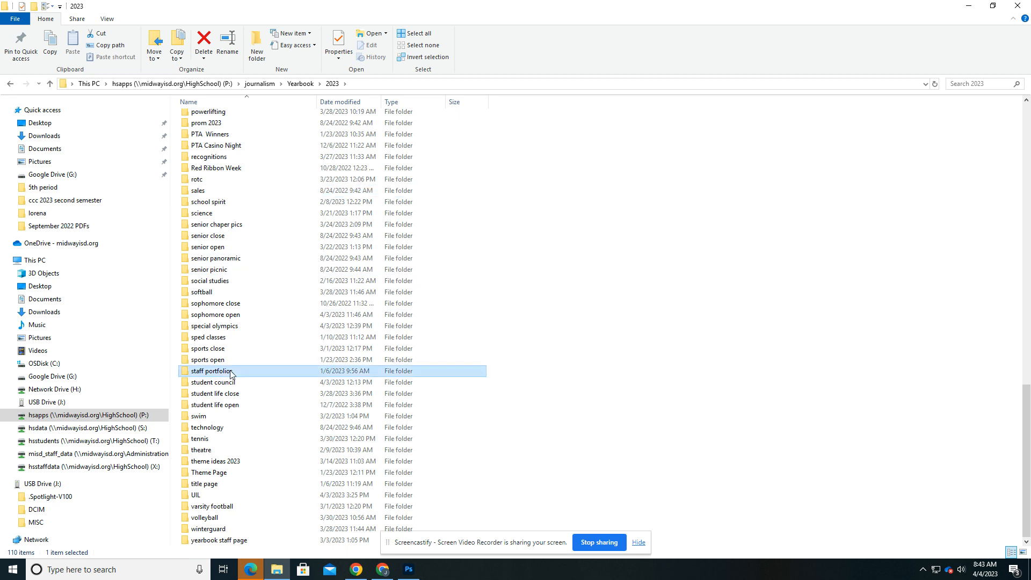
double_click(232, 372)
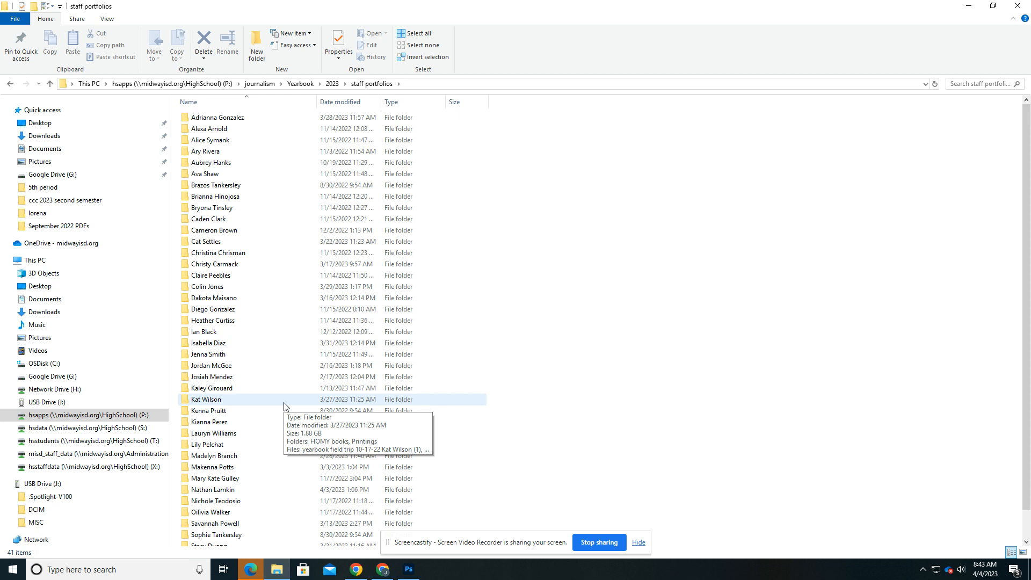
Switch to the COM 656: Final Project document in Chrome and capture its visible page with Snipping Tool
click(388, 529)
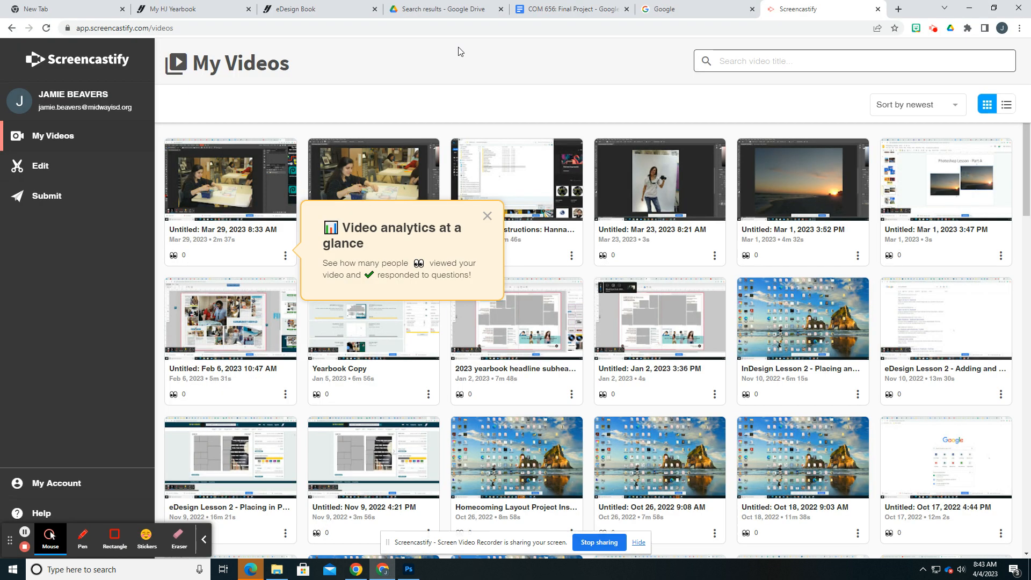
click(551, 11)
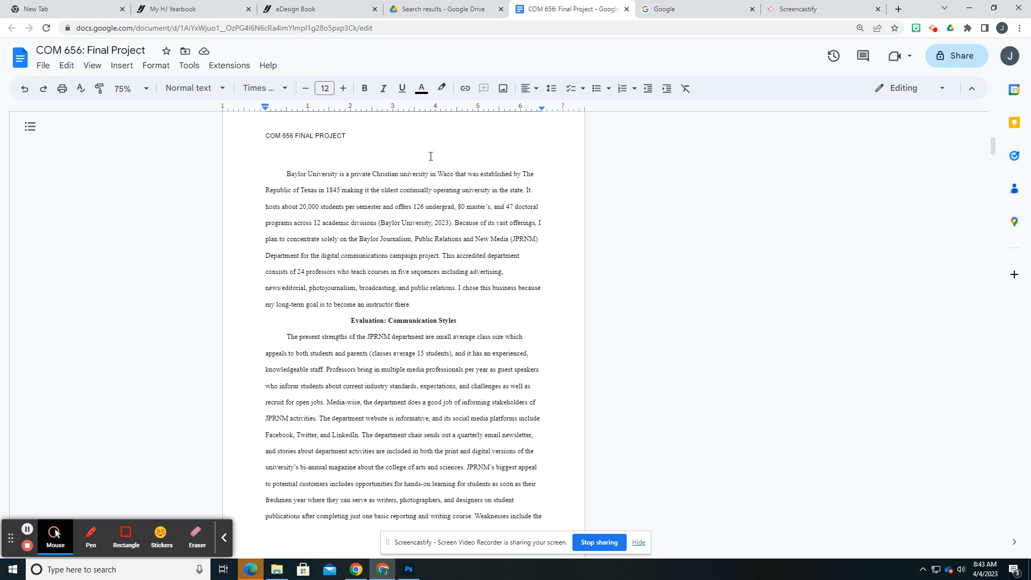
click(133, 570)
text(snip)
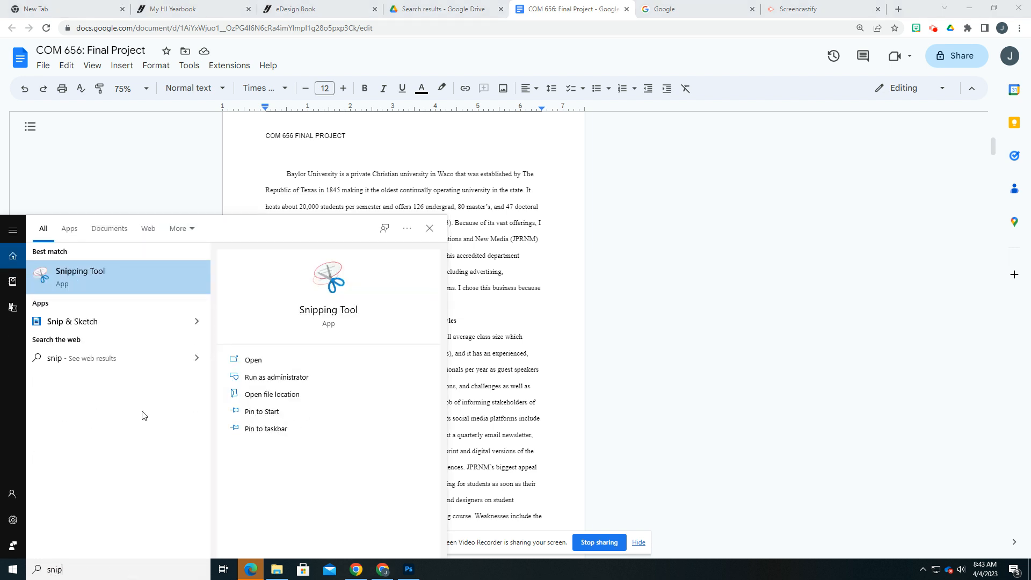
click(124, 279)
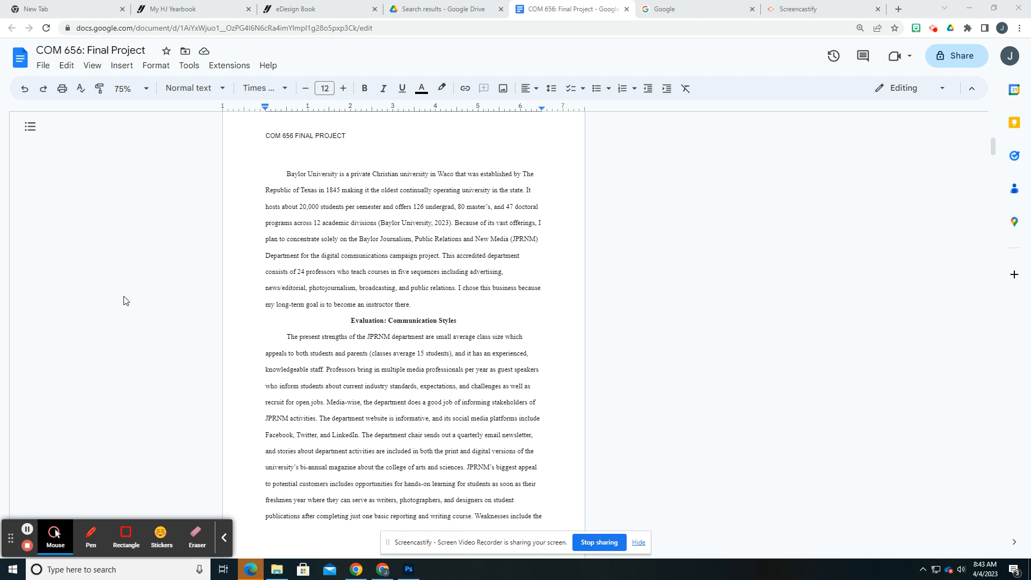
click(804, 361)
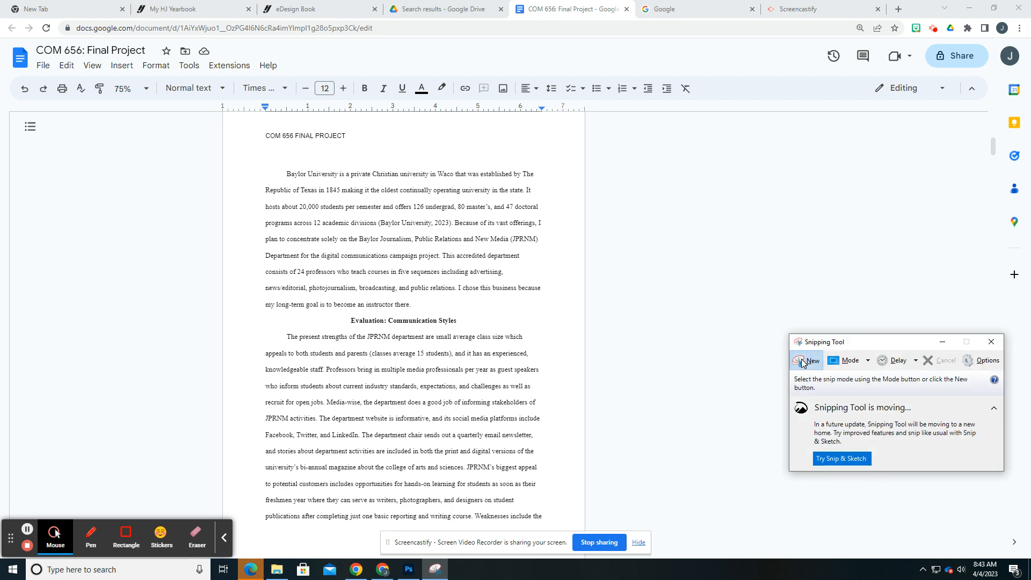
drag(247, 125, 559, 527)
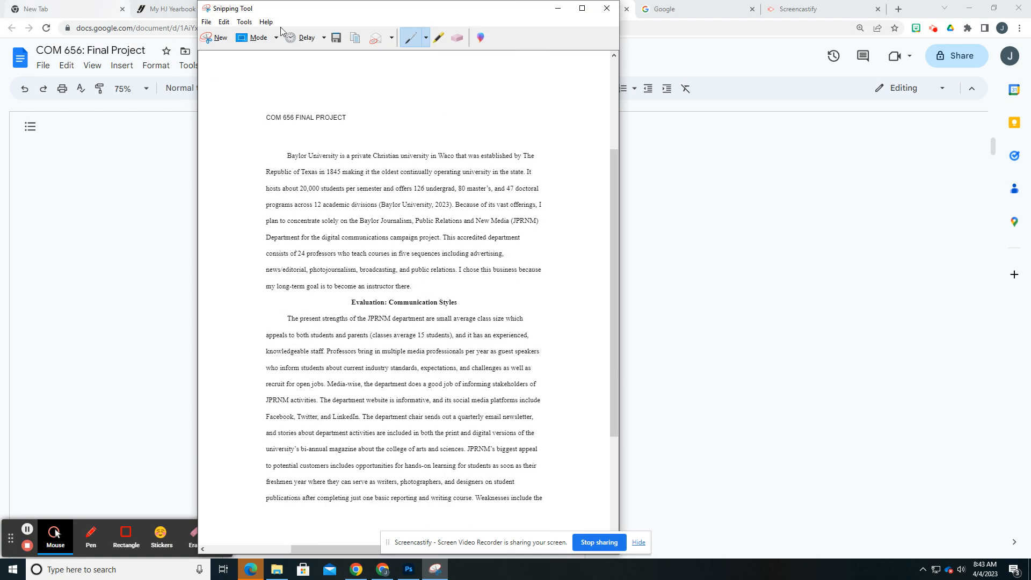
click(336, 37)
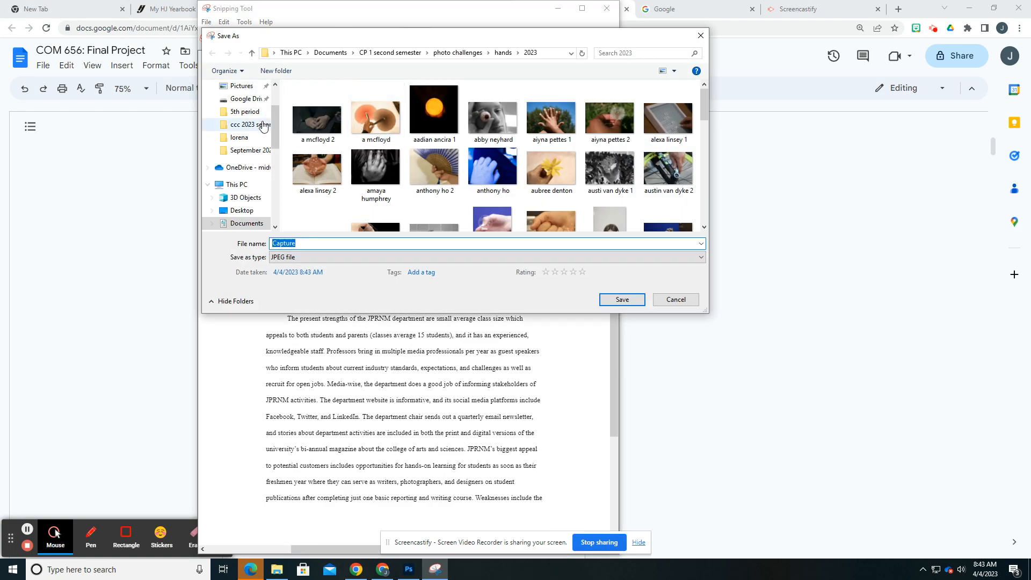
drag(276, 126, 276, 166)
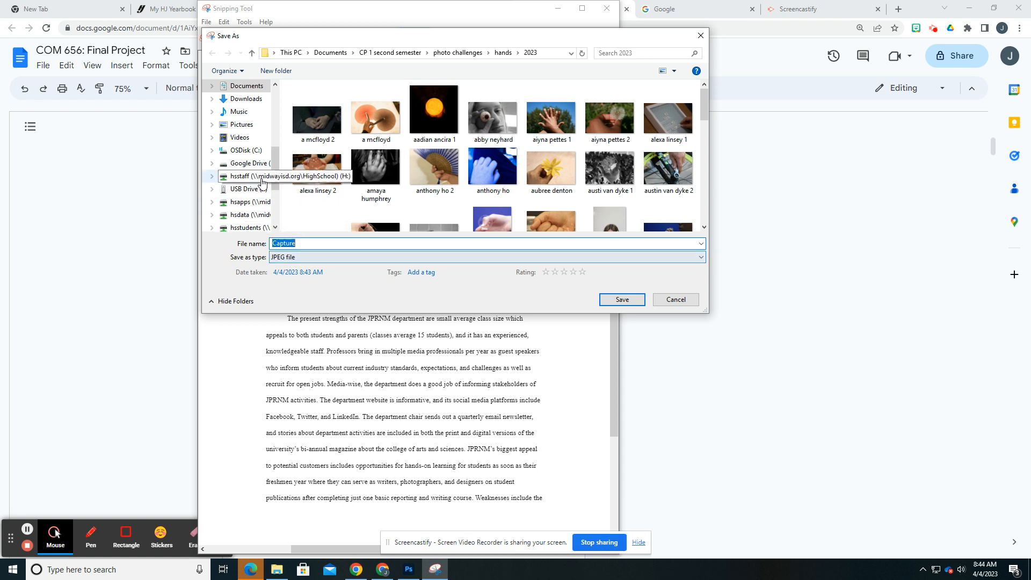
click(657, 299)
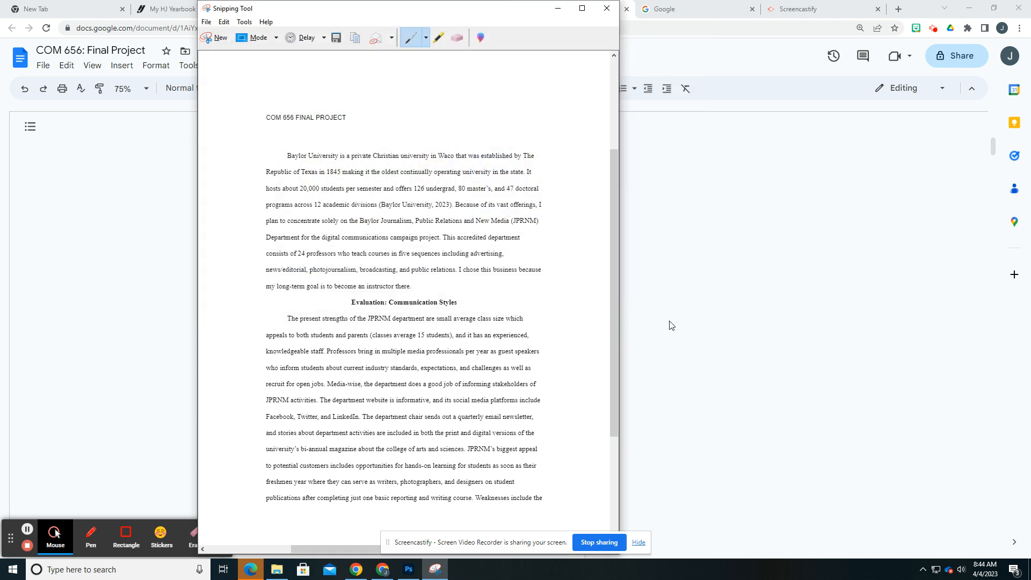
click(674, 278)
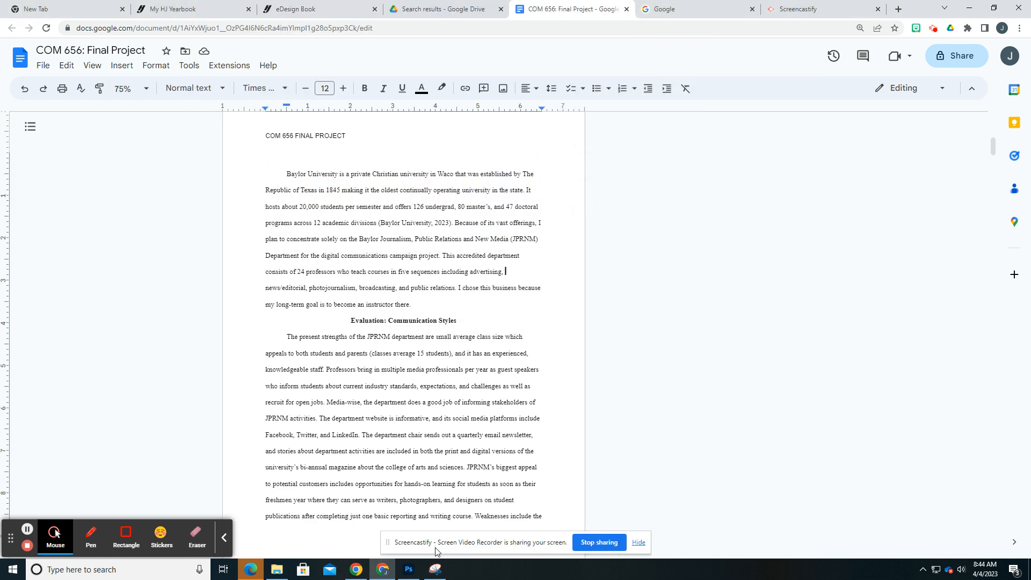
Switch to File Explorer and open the September 2022 PDFs folder under journalism > newspaper > 01 Issues > 2022-2023 > september 2022 on the P: drive
mouse_move(295, 569)
click(283, 545)
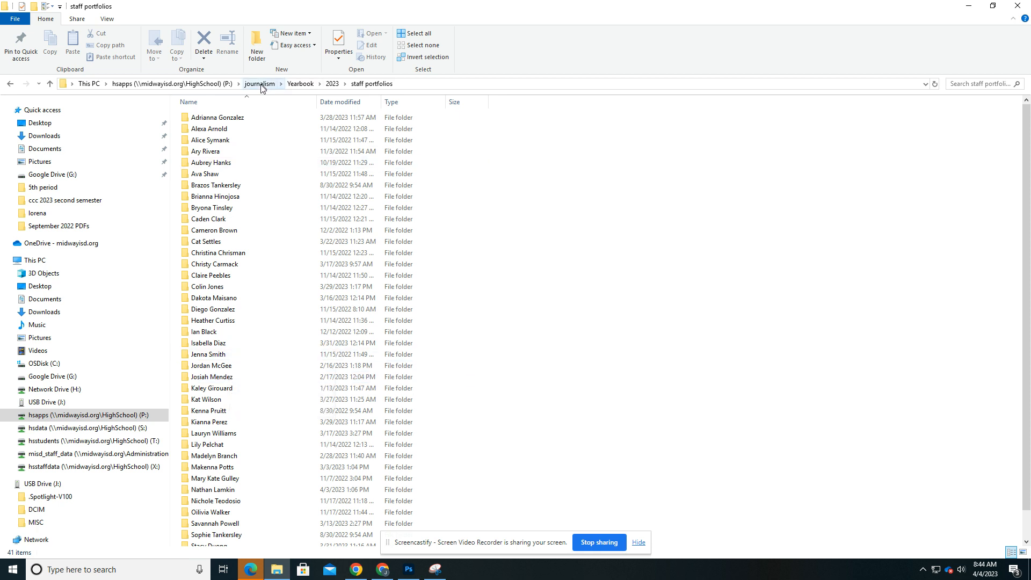
click(69, 418)
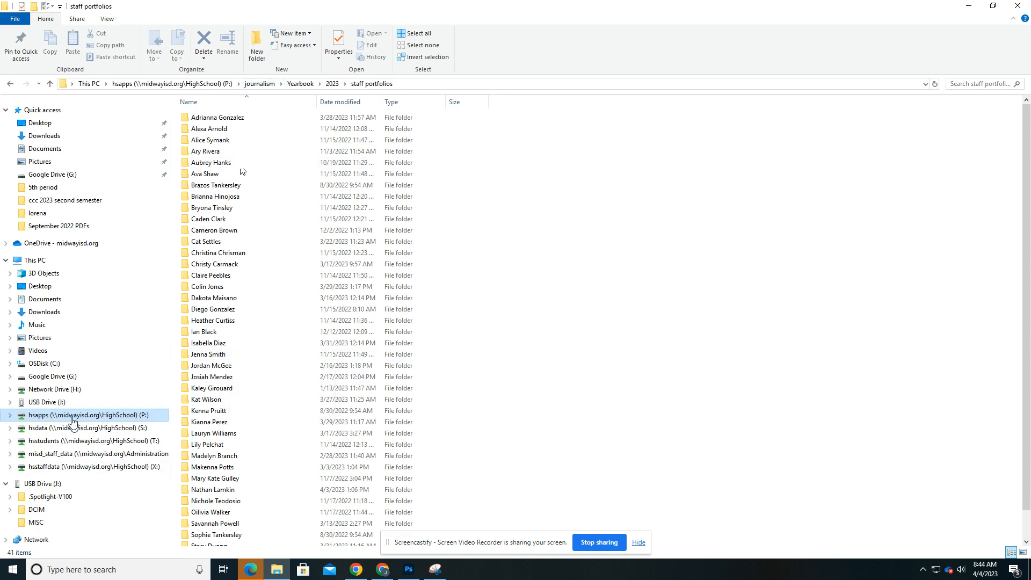
double_click(203, 540)
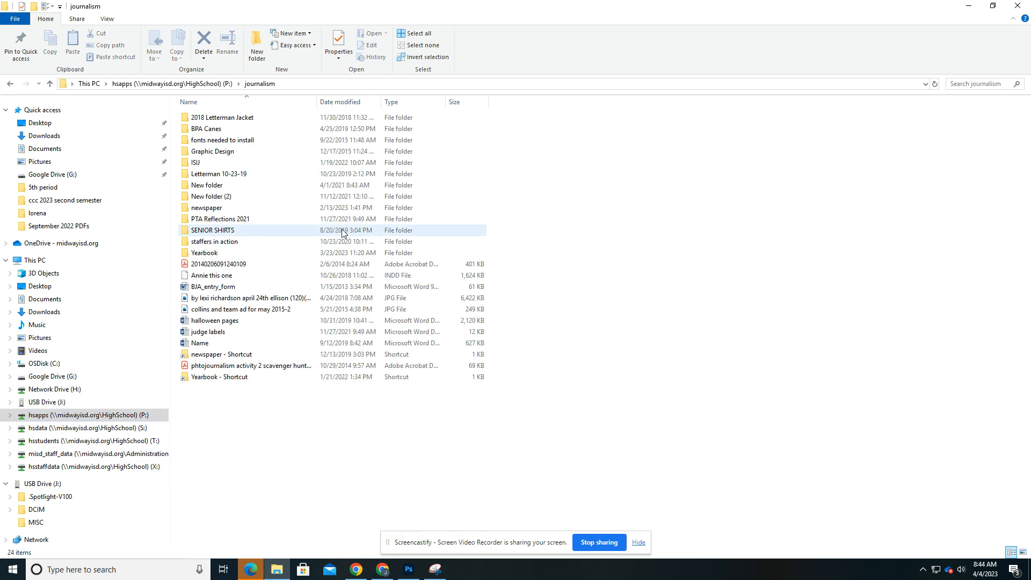
double_click(211, 211)
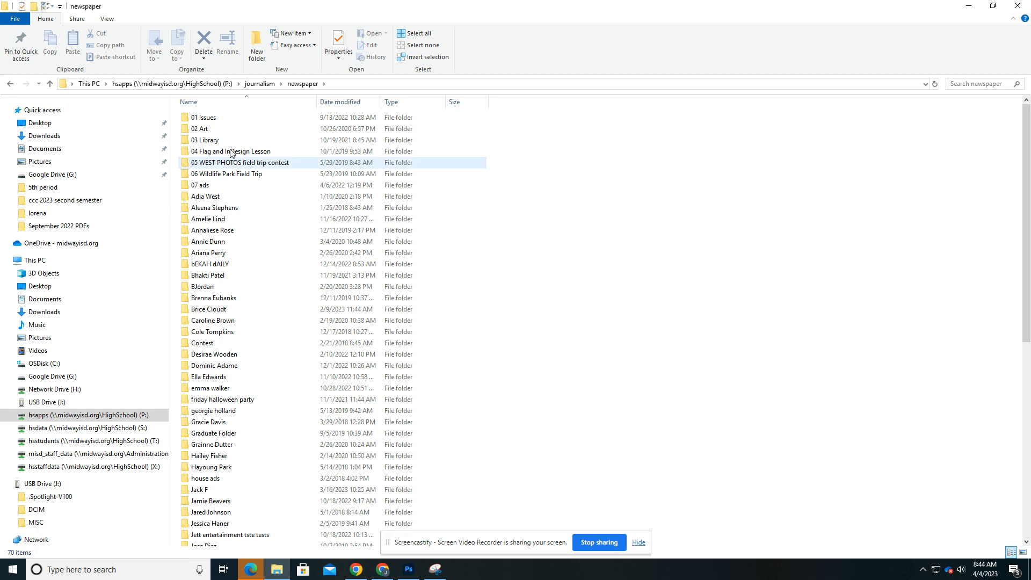
double_click(223, 122)
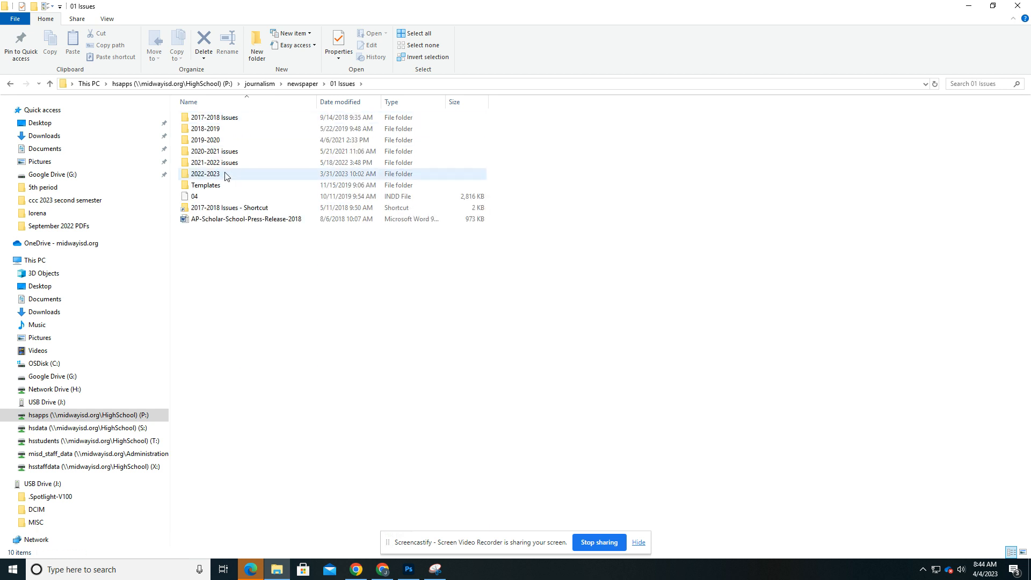
double_click(225, 177)
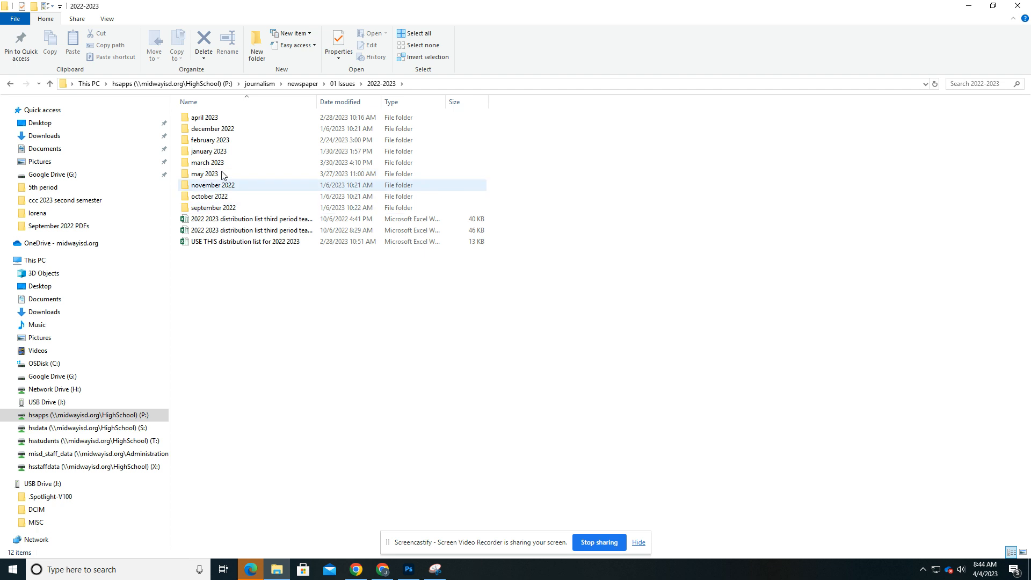
double_click(237, 207)
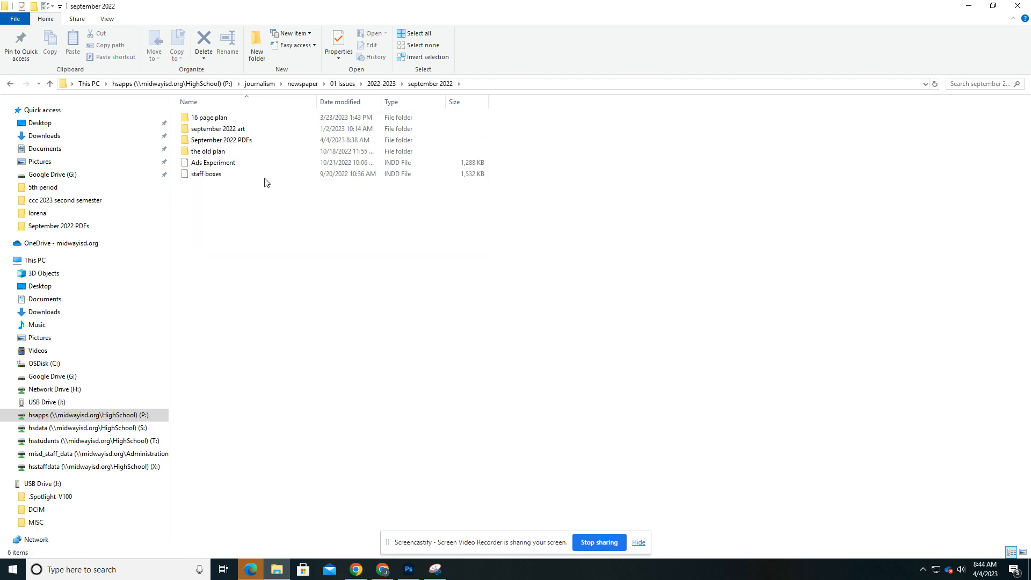
double_click(259, 137)
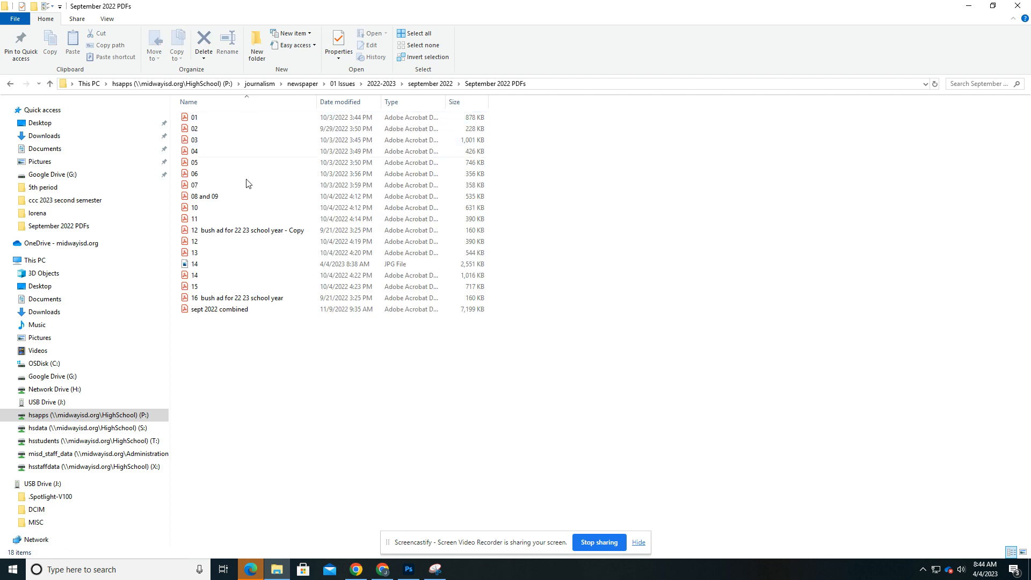
View the JPG version of newspaper page 14, close it, and look at the file's available actions
double_click(197, 264)
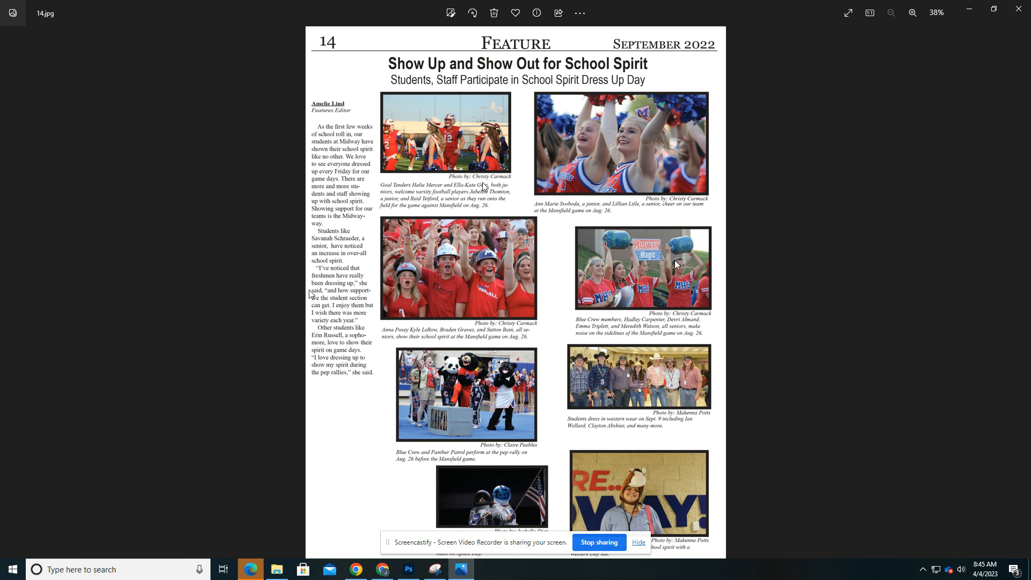
click(1018, 8)
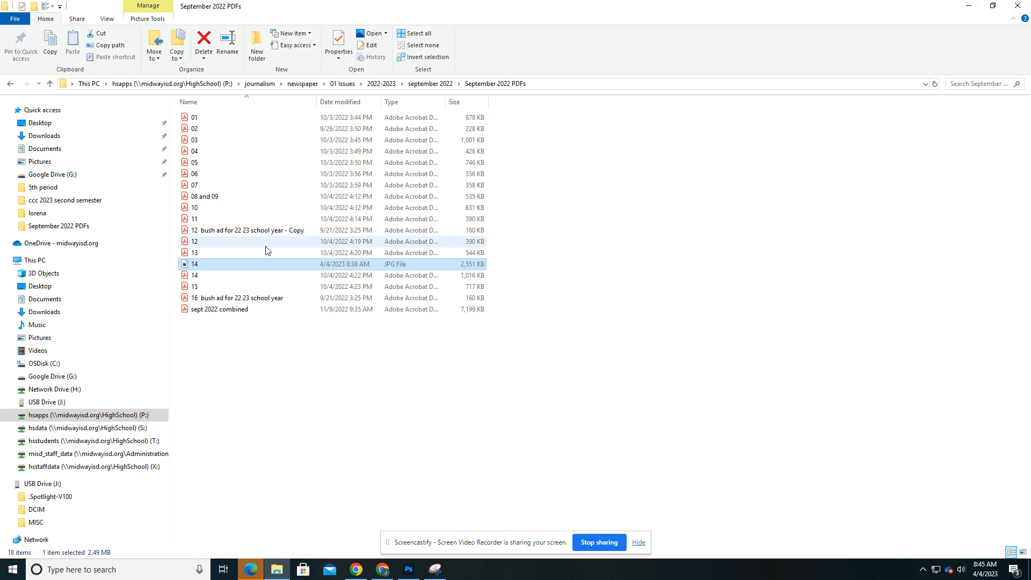
right_click(224, 264)
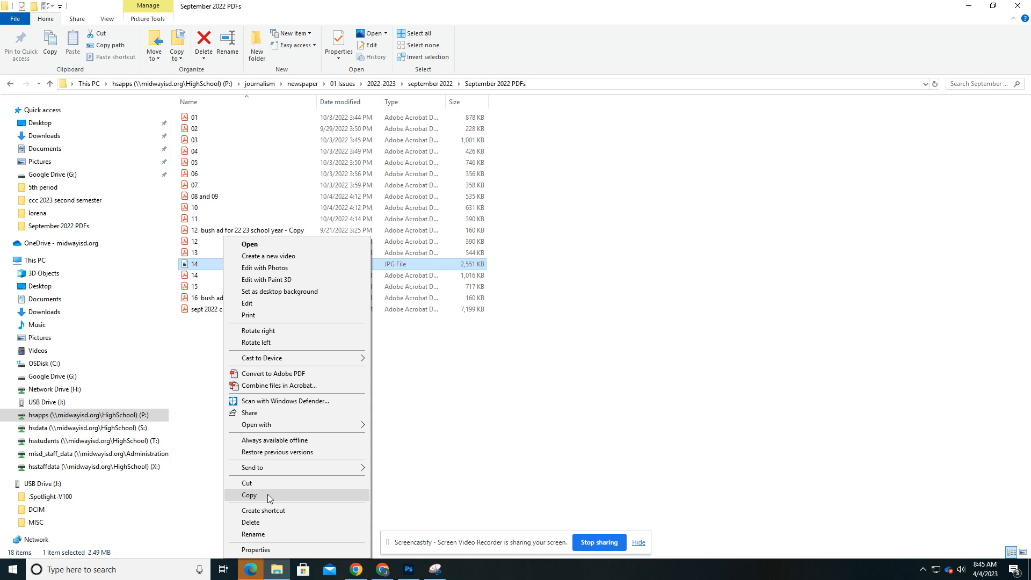
click(537, 414)
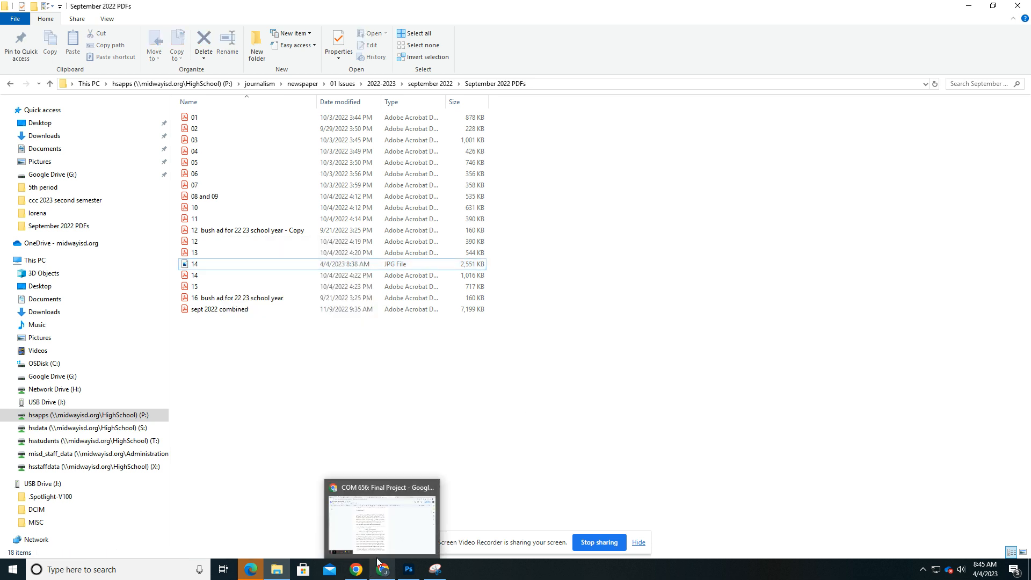
Switch to the eDesign book in Chrome and open the Corrigan spread on pages 12-13 for page design
click(378, 577)
click(322, 9)
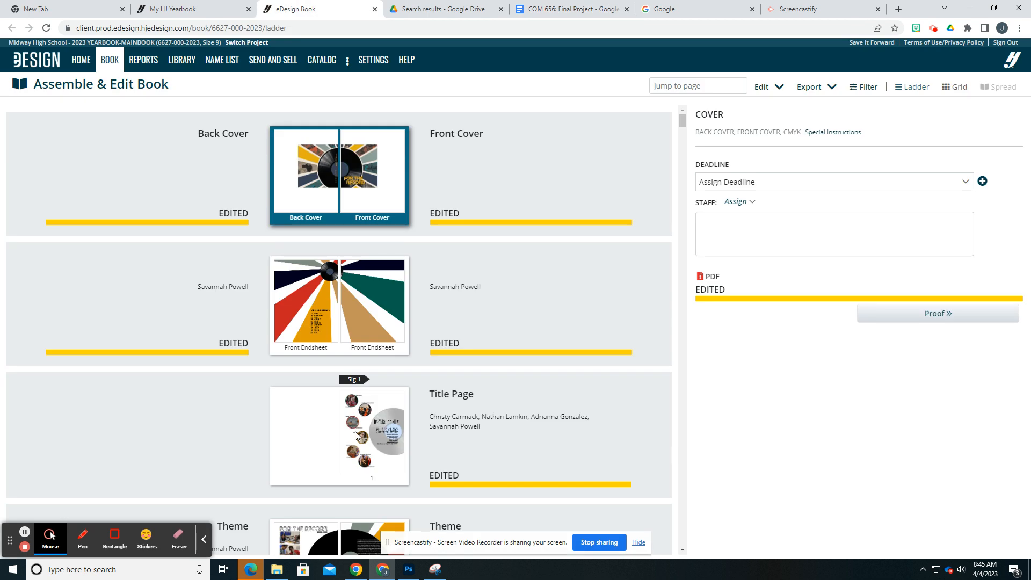
scroll(356, 432, down, 13)
scroll(352, 349, down, 4)
scroll(351, 349, down, 1)
double_click(325, 267)
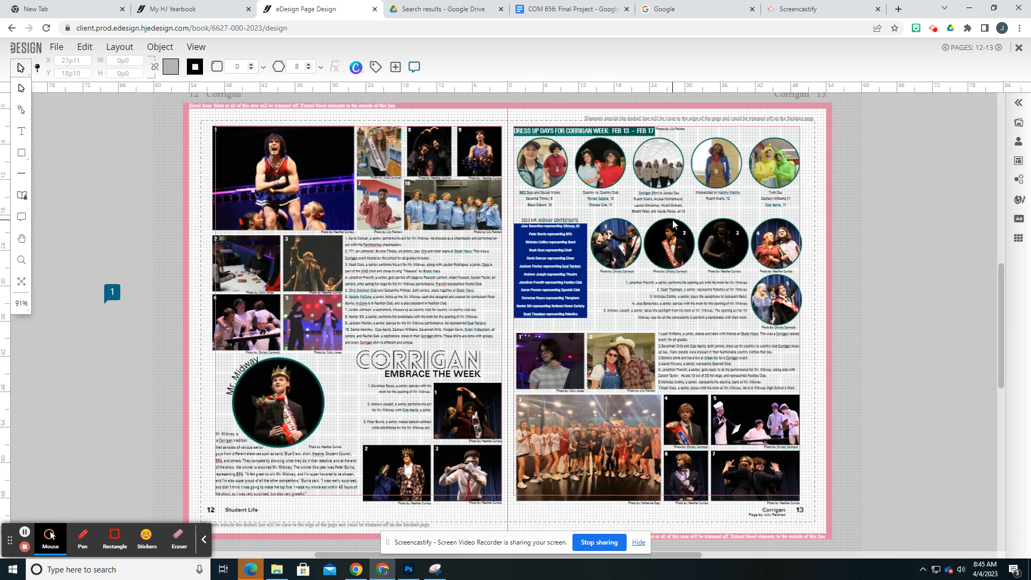
Hide all workspace aids, including grids, guides, margins, sticky notes and spelling marks, on the Corrigan spread
click(396, 67)
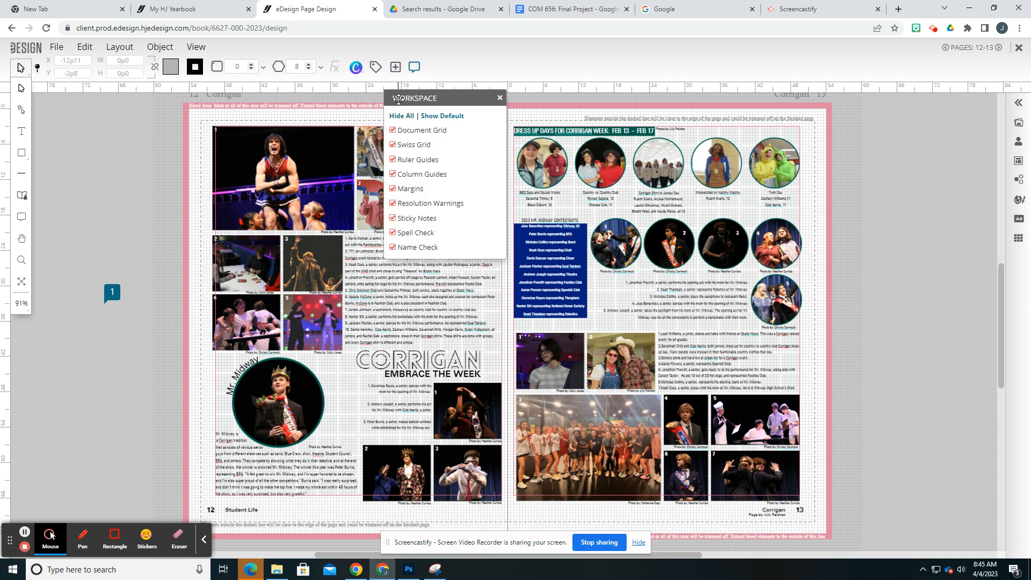
click(401, 116)
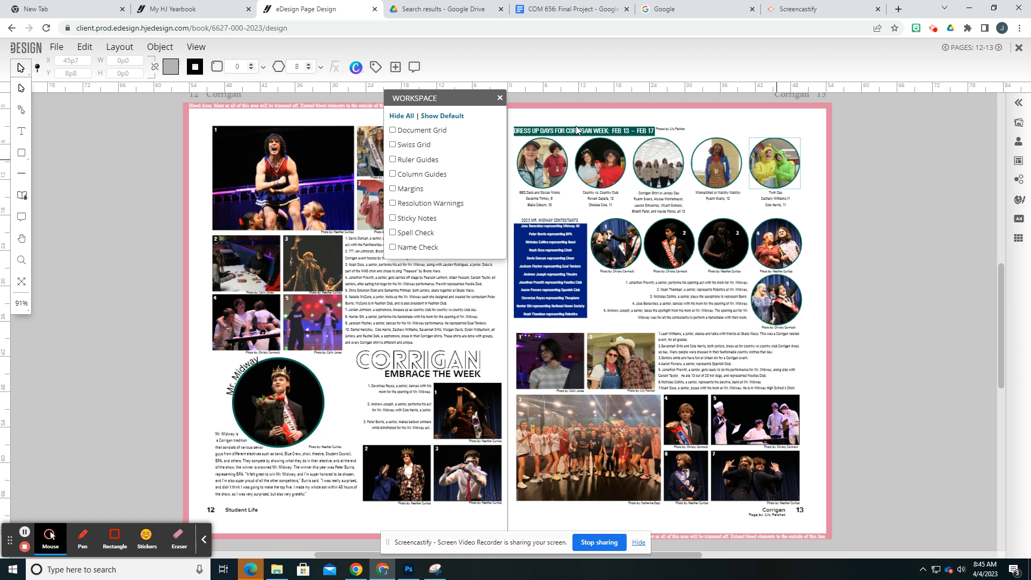
click(499, 97)
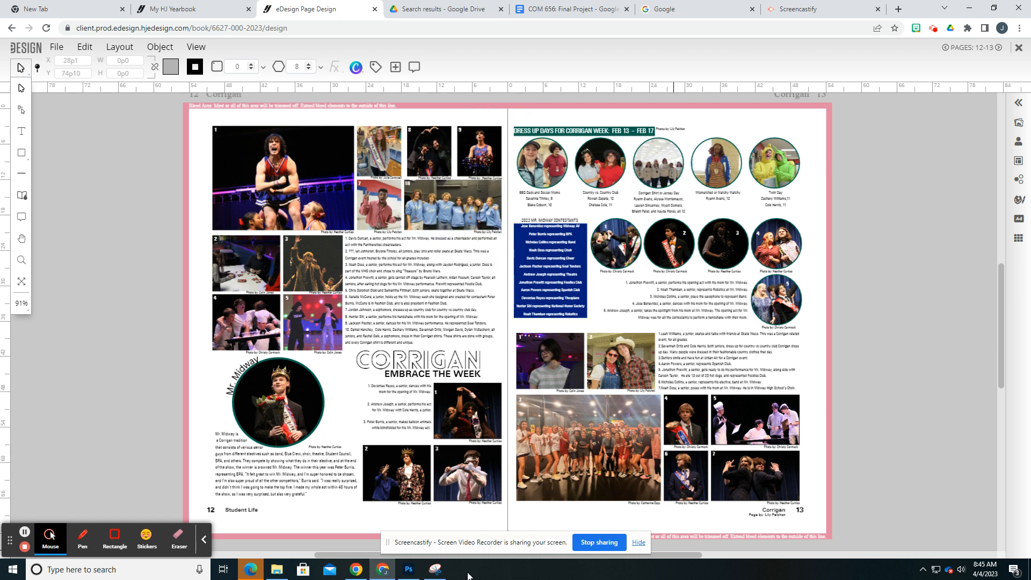
Take a new Snipping Tool capture of the full Corrigan spread, pages 12 and 13, and return to eDesign
click(435, 570)
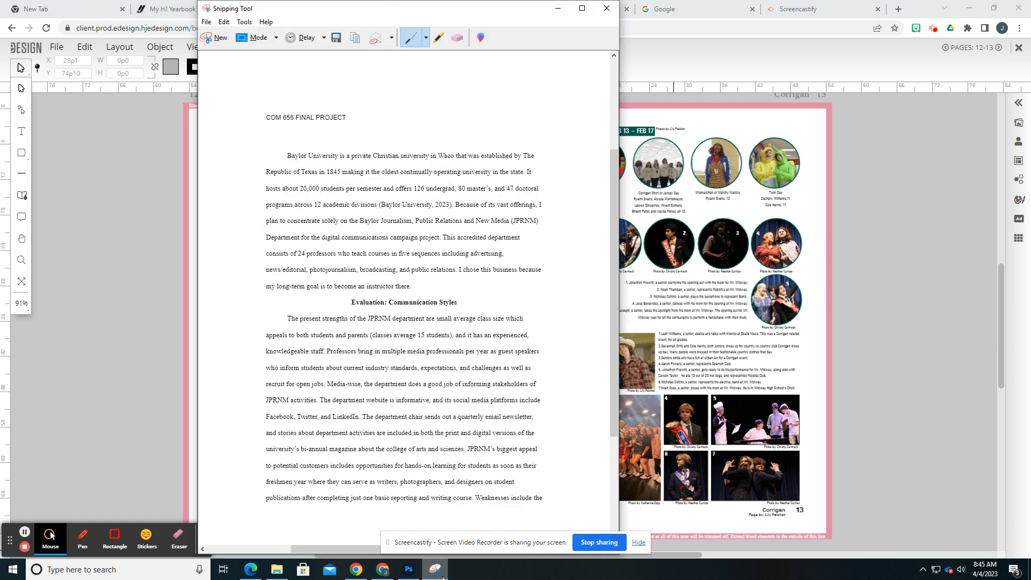
click(210, 39)
drag(202, 115, 813, 519)
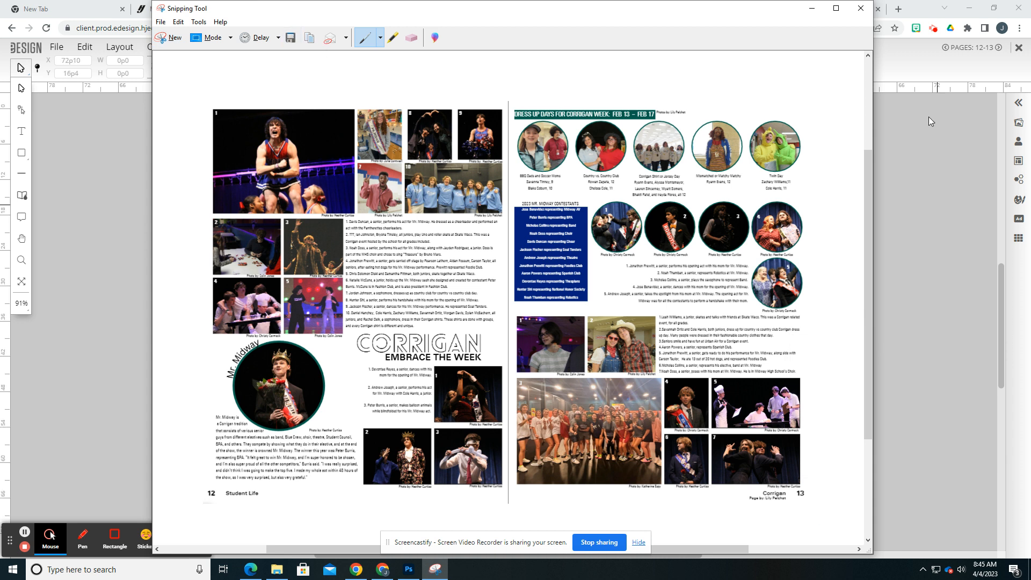
click(903, 144)
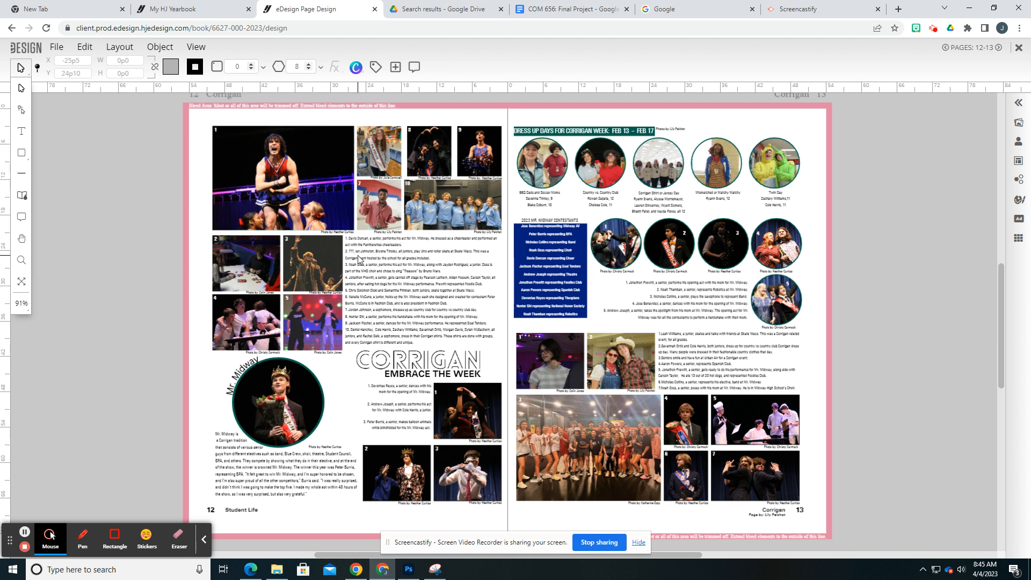
Zoom the Corrigan spread to 200% and examine its captions and photos down the pages
scroll(358, 255, up, 2)
scroll(817, 252, up, 2)
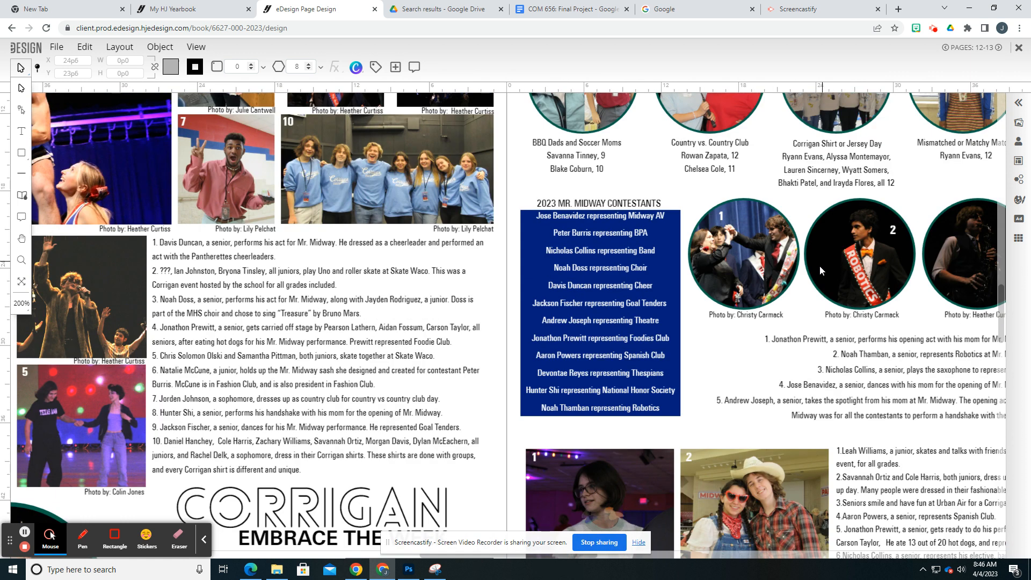
scroll(773, 309, down, 3)
scroll(748, 333, down, 1)
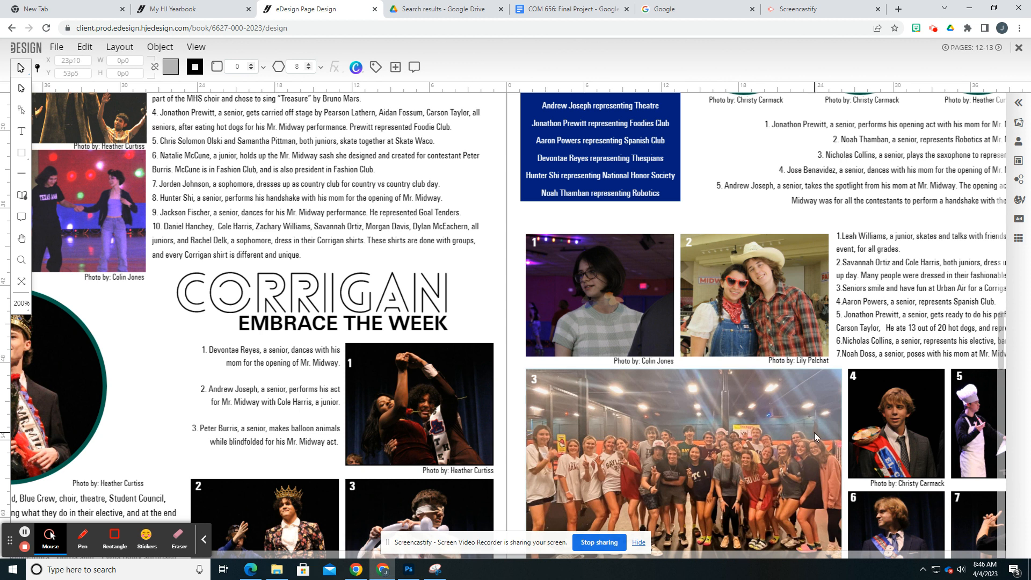
Take a Snipping Tool capture of page 13's photos 1 and 2 with their captions at 150% zoom, and close it without saving
key(ctrl+minus)
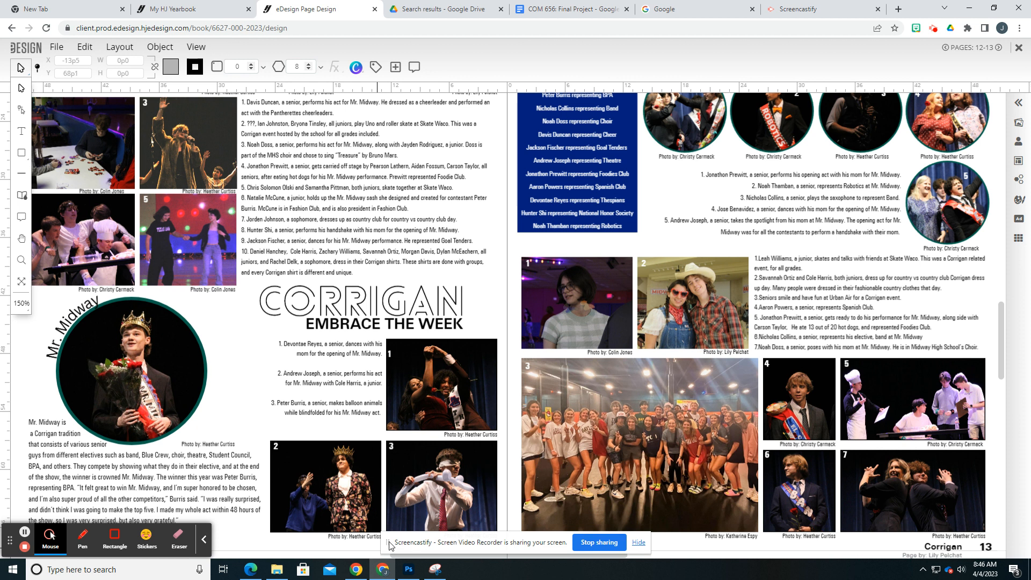
click(638, 544)
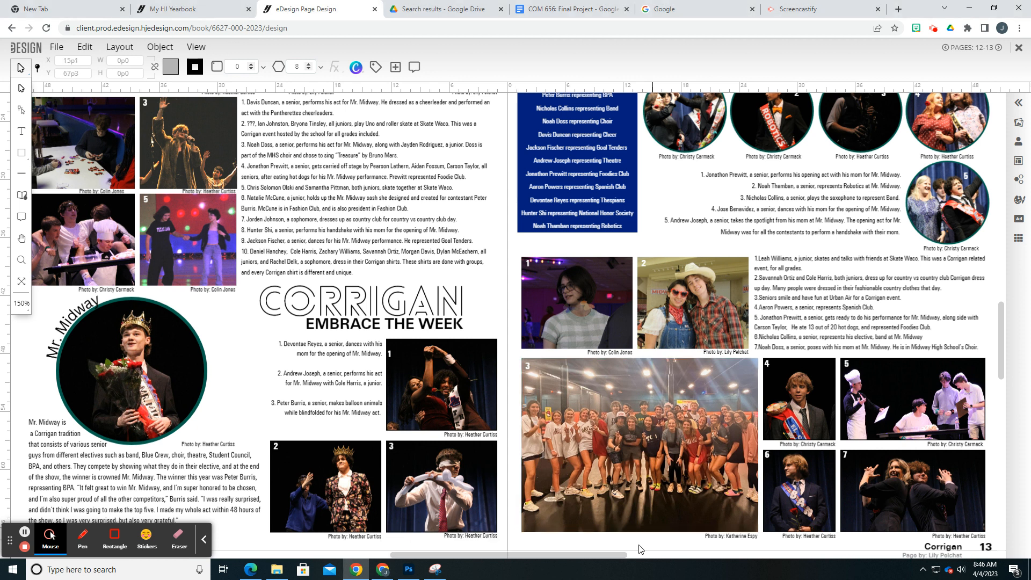
drag(503, 553, 556, 553)
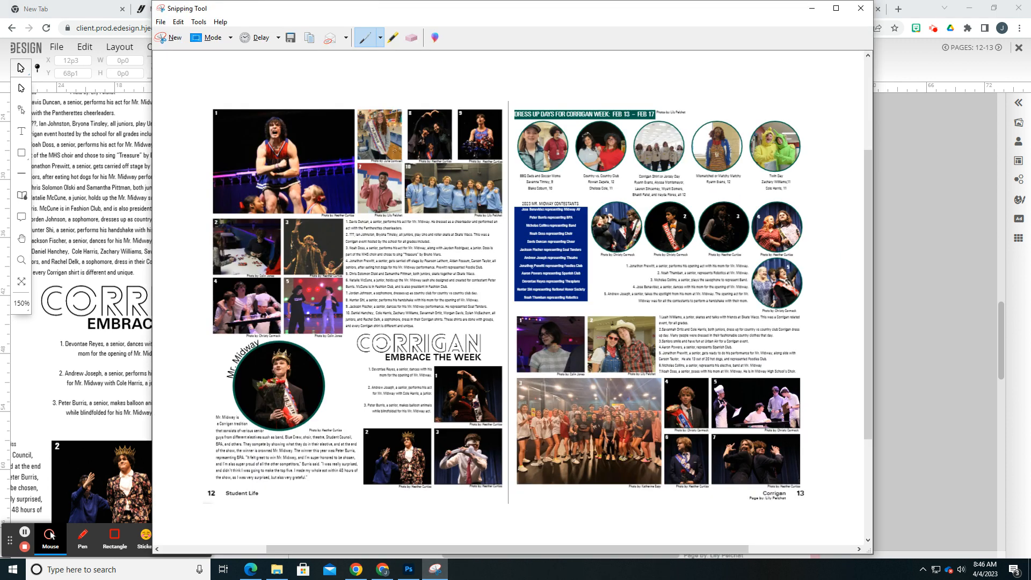
click(171, 37)
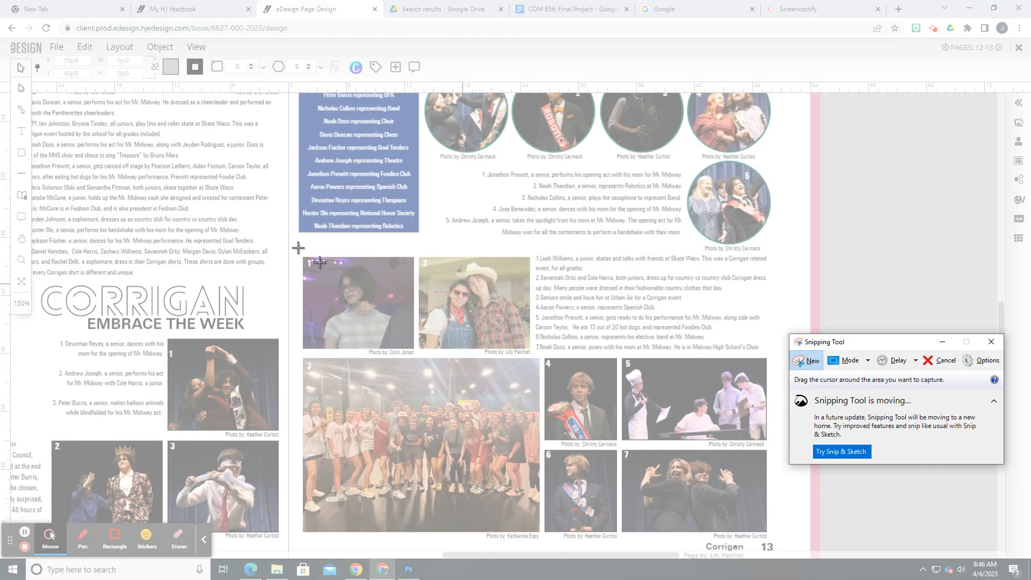
drag(296, 248, 775, 358)
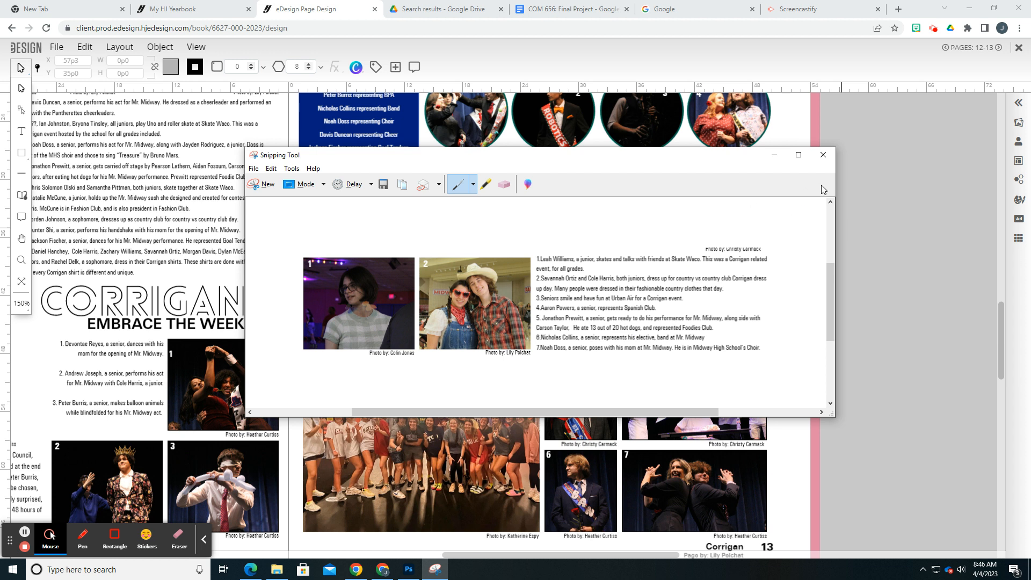
click(823, 155)
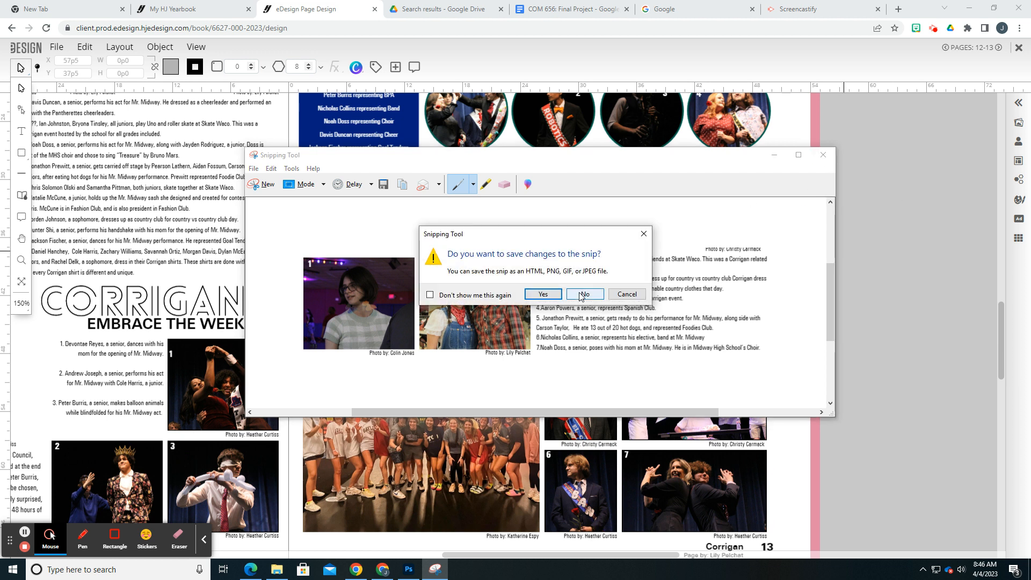
click(581, 296)
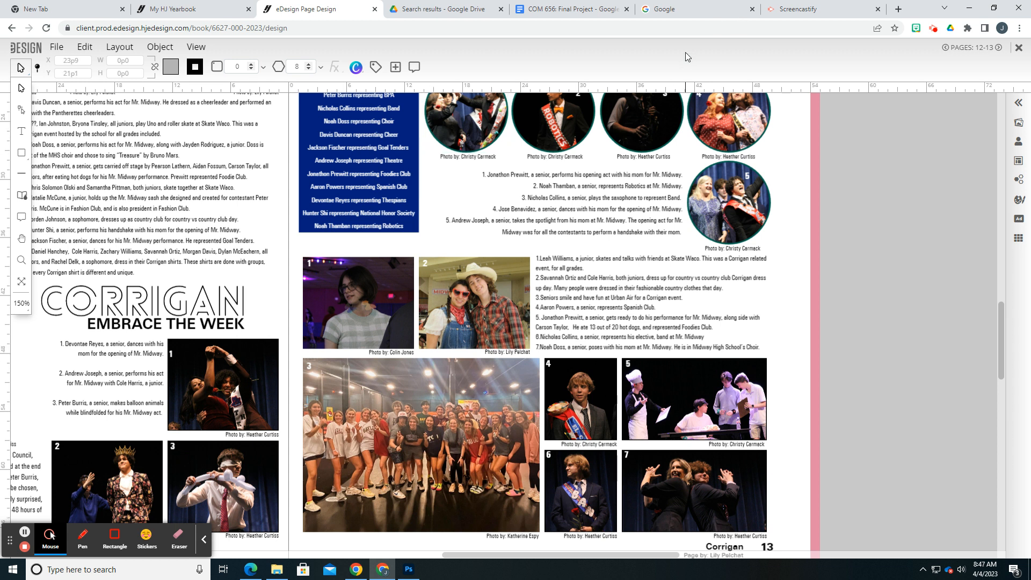
Find Canva's free portfolio website builder through a Google search for "canva portfolio" and create a blank portfolio website
click(691, 9)
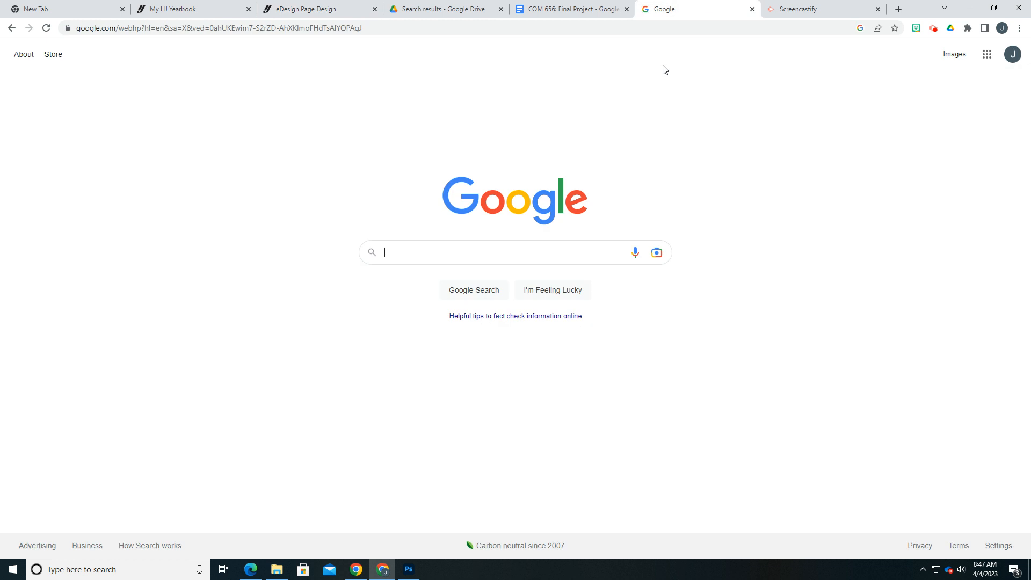
text(canva portfolio)
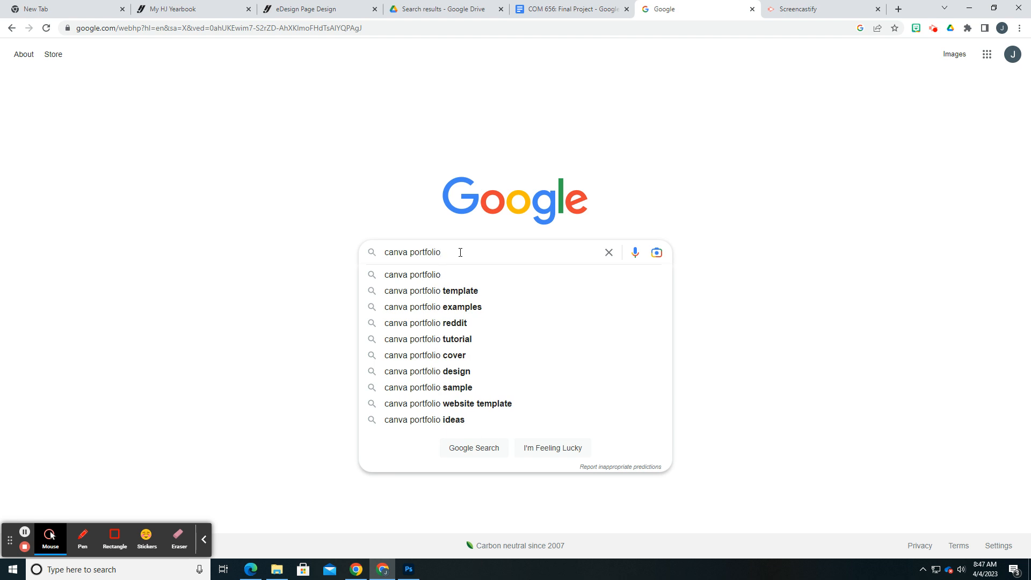
click(427, 275)
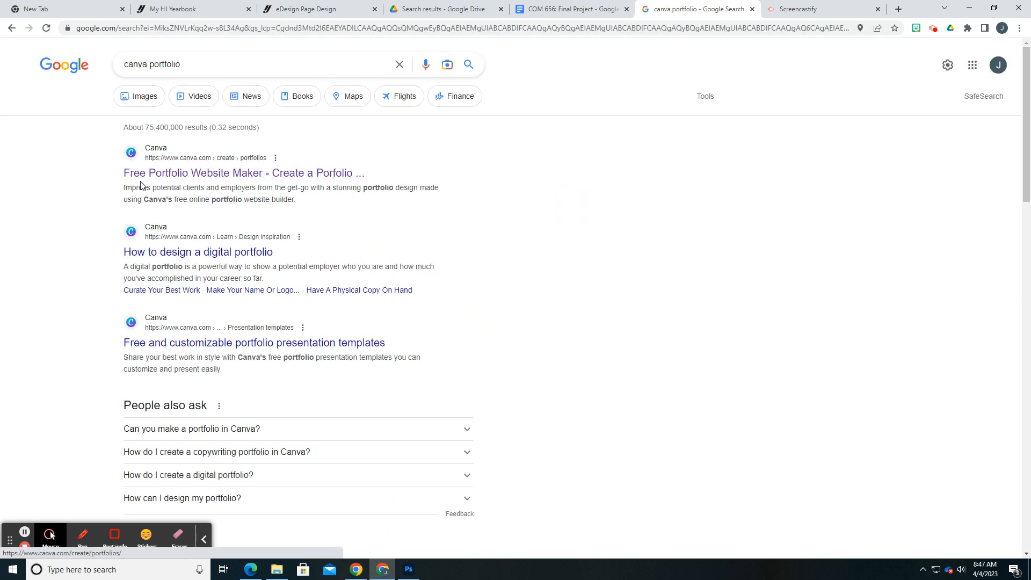
click(240, 173)
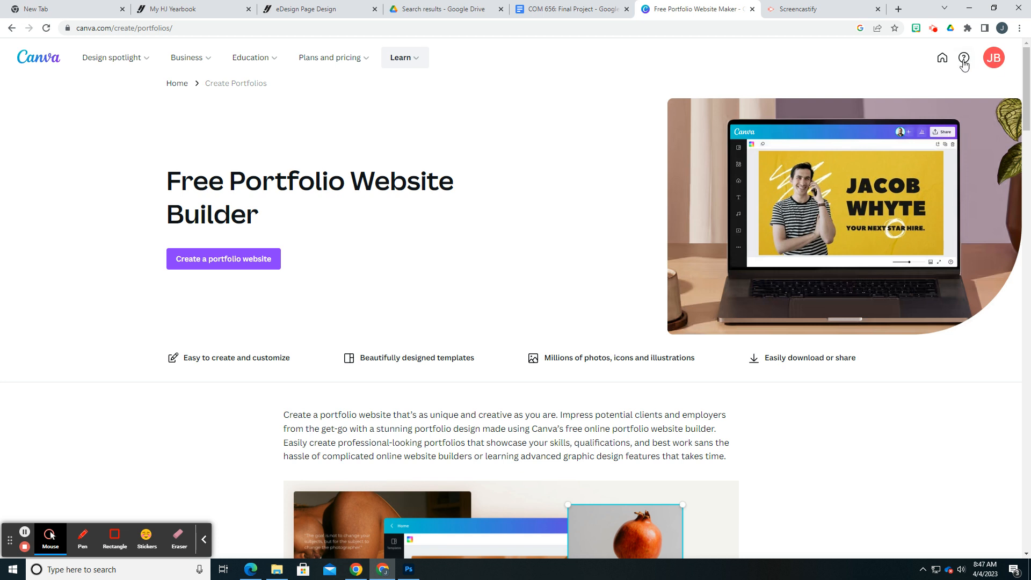
click(223, 266)
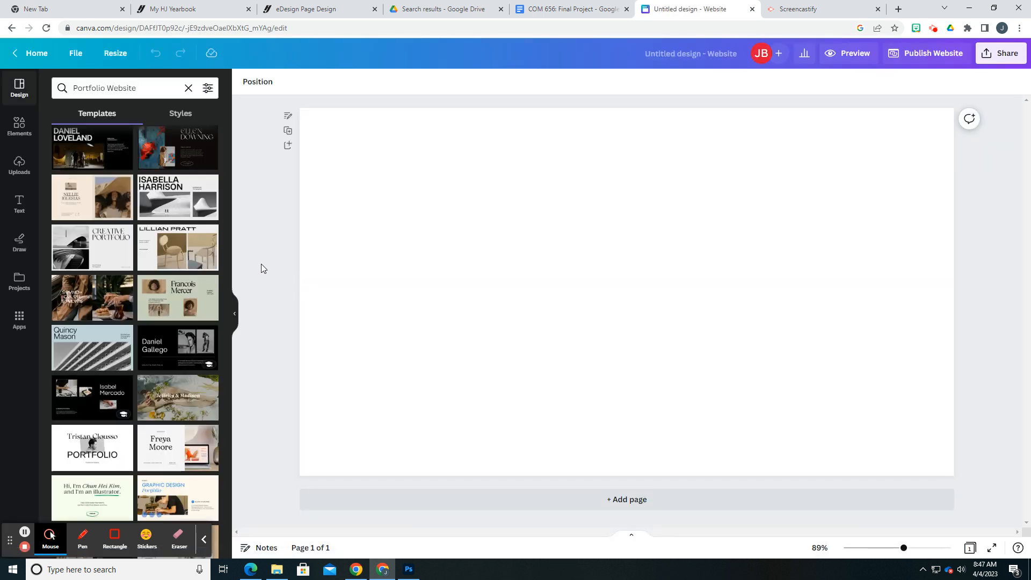
Examine the page layouts of the Black Ivory Light Interior Design and Black White Dark Illustration portfolio templates
mouse_move(225, 263)
mouse_down()
mouse_move(223, 423)
mouse_move(219, 248)
mouse_up()
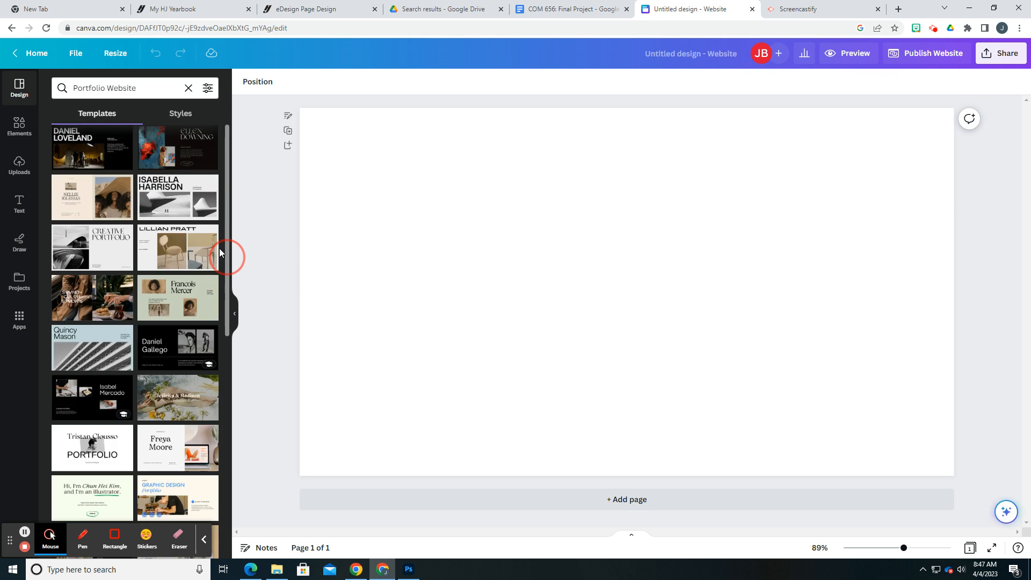
click(169, 249)
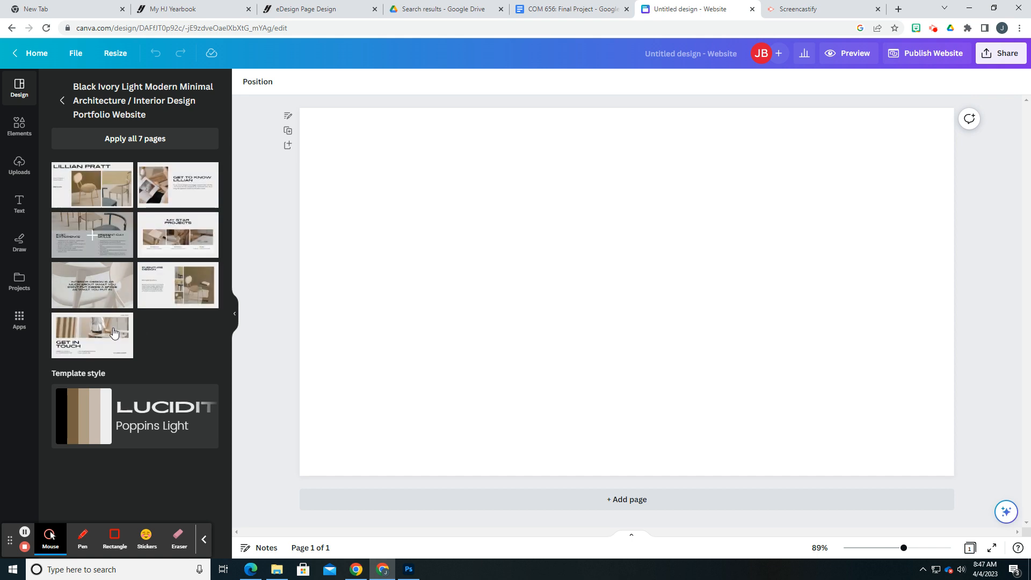
click(63, 102)
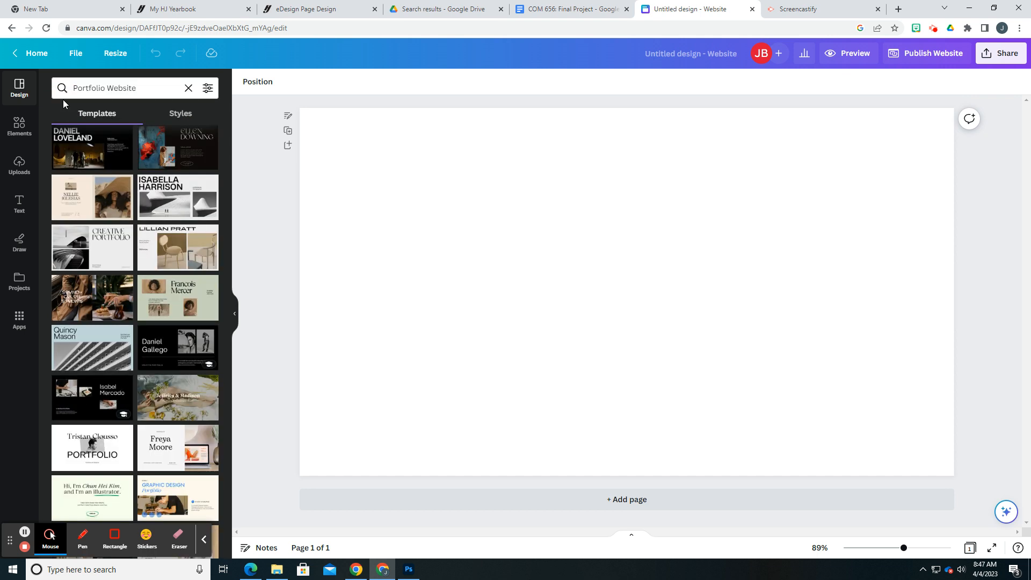
scroll(99, 303, down, 1)
click(91, 349)
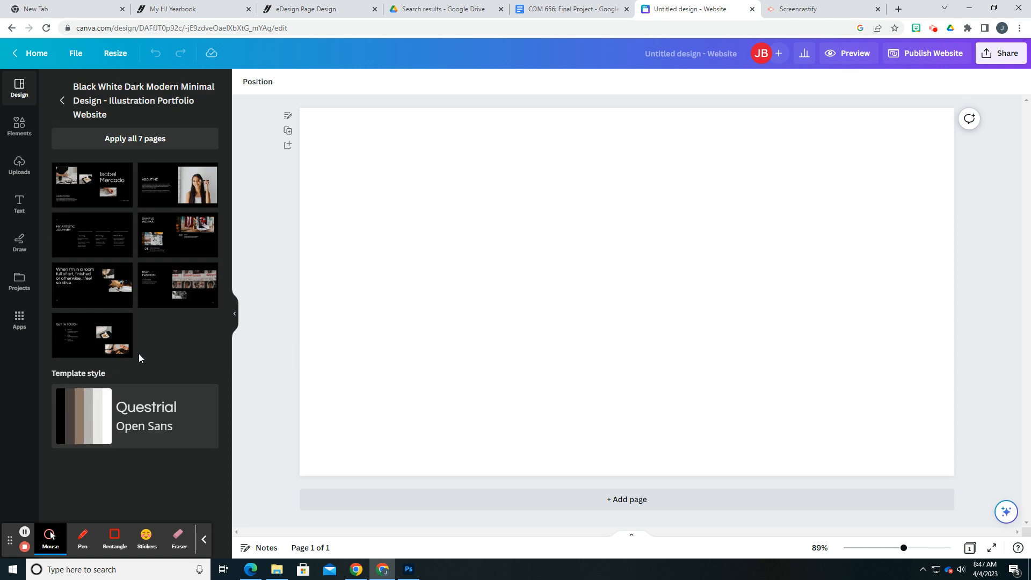
click(64, 101)
scroll(149, 307, down, 1)
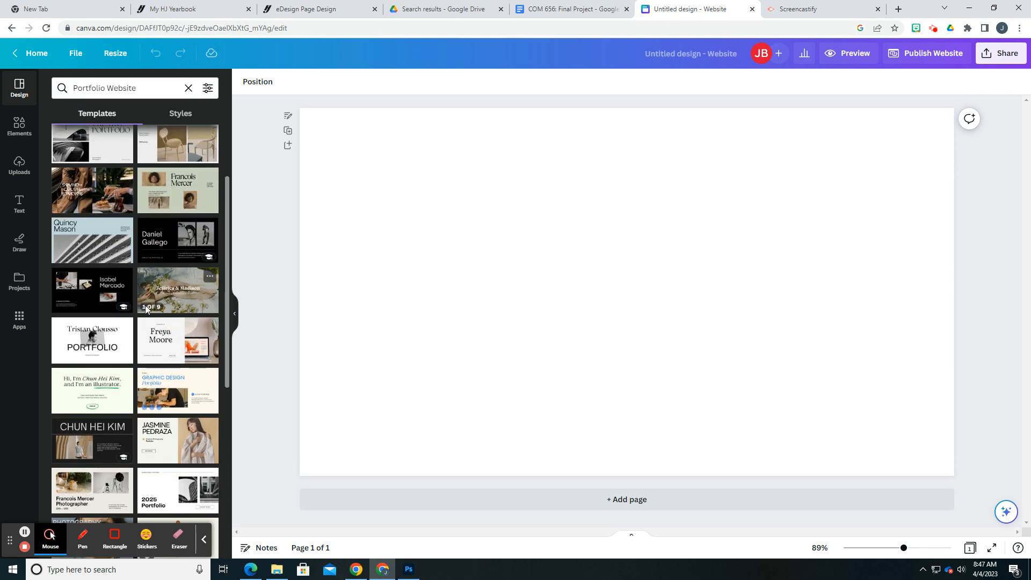
Apply all 6 pages of the Black Orange White Dark Modern Minimal Photography Portfolio Website template to the design
scroll(106, 211, up, 1)
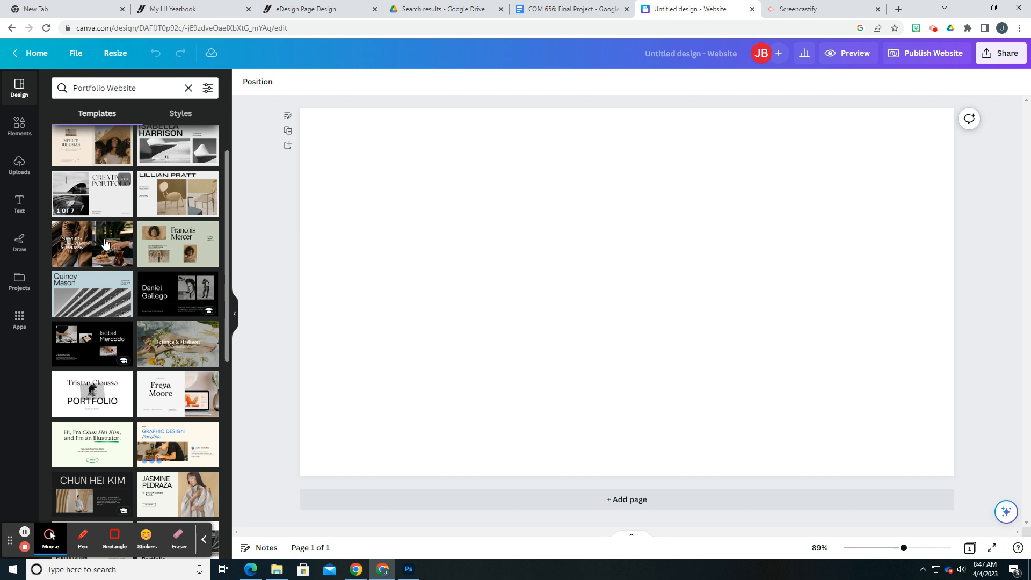
scroll(115, 223, up, 1)
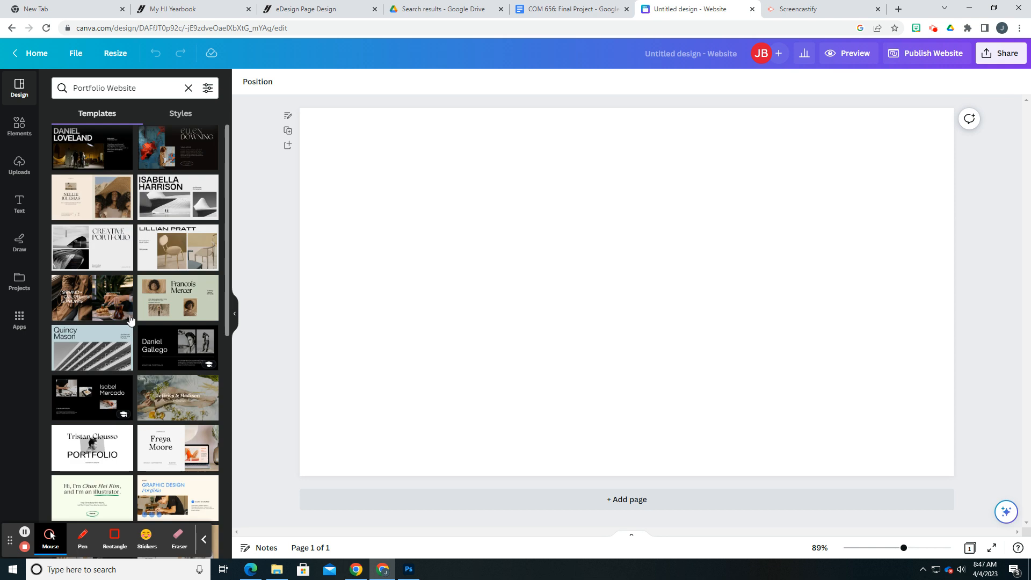
click(92, 153)
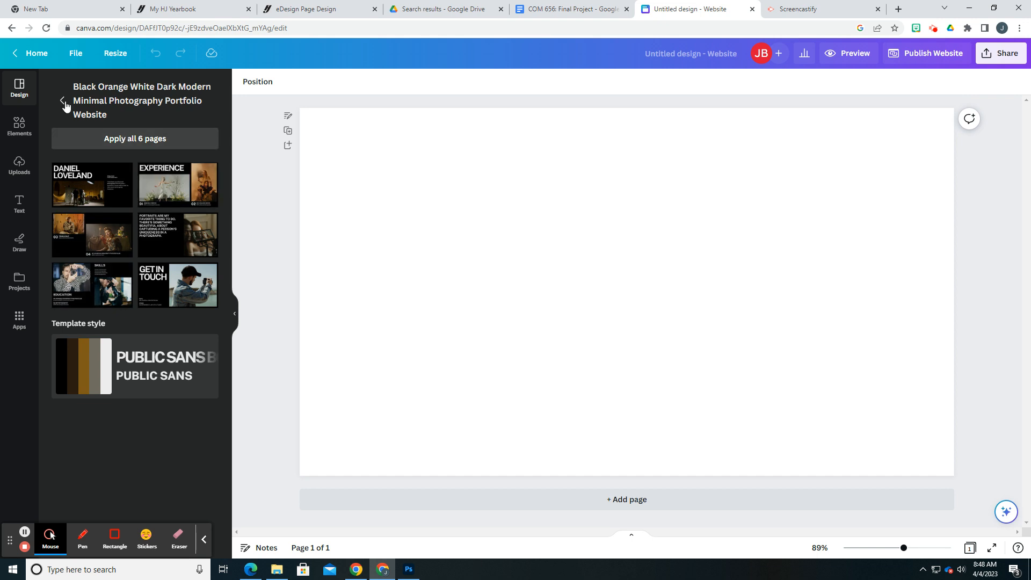
click(129, 139)
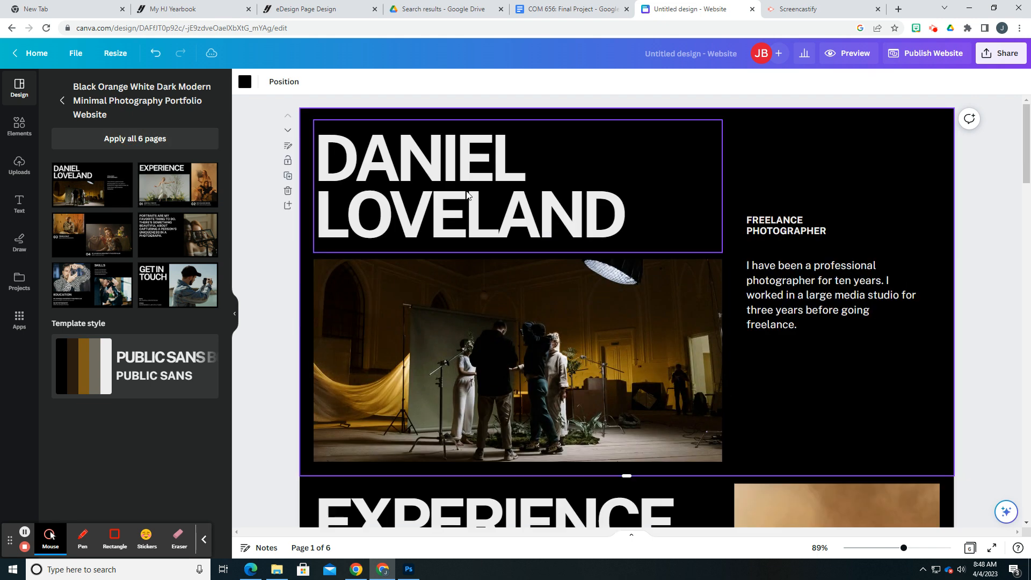
Replace the cover heading with the portfolio owner's full name and the small subtitle beside it with "DIGITAL PORTFOLIO"
double_click(466, 192)
text(JAMIE BEAVERS)
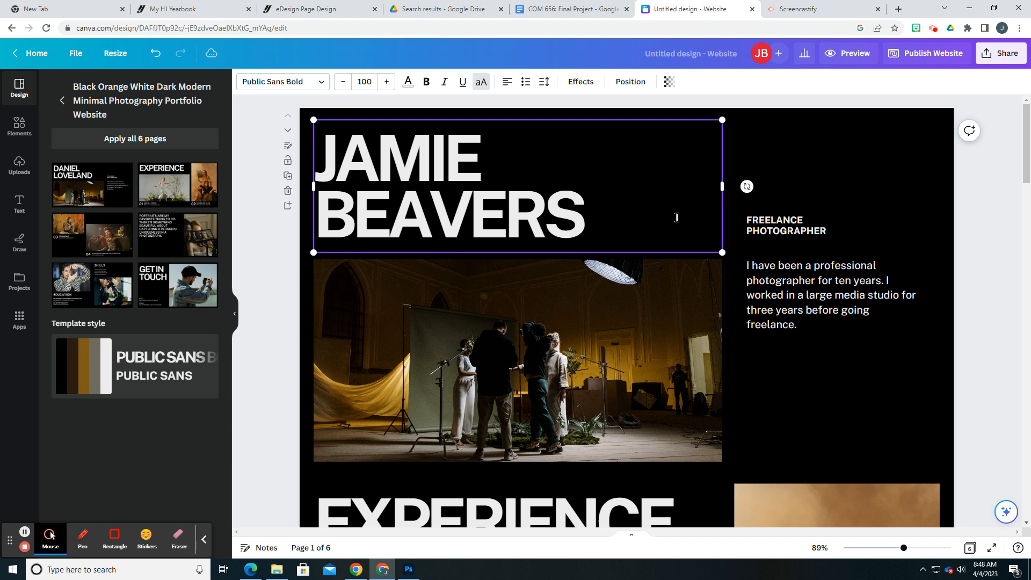
click(765, 223)
double_click(766, 224)
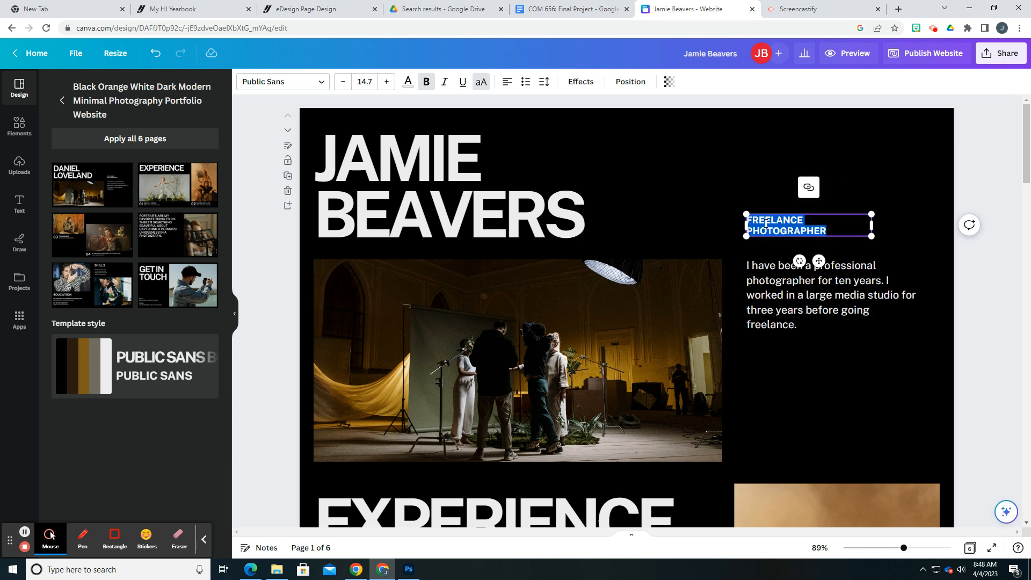
text(DIGITAL PORTFOLIO)
Replace the cover's introductory paragraph with the placeholder text "biography or artist statement"
double_click(795, 287)
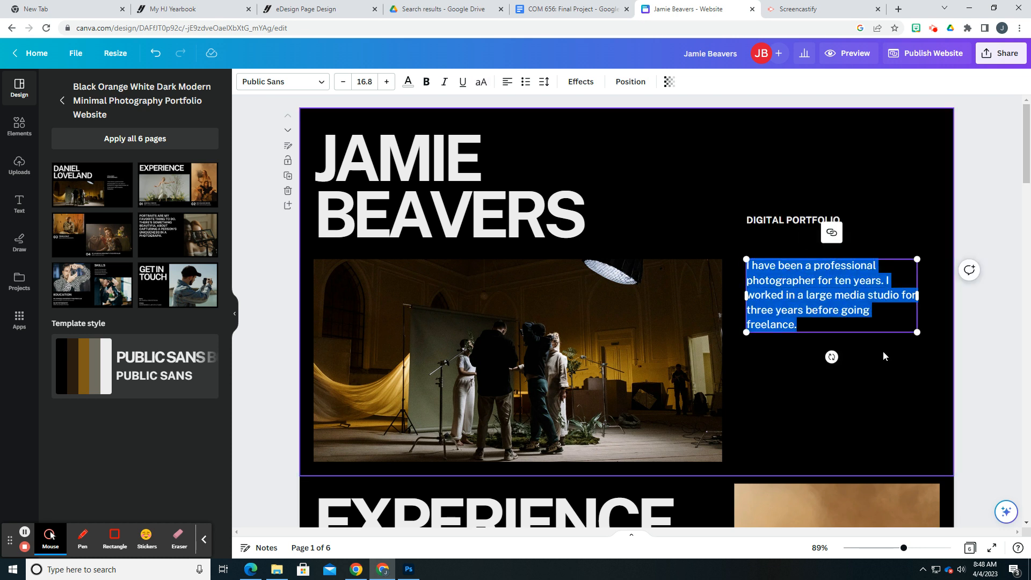
text(biography or )
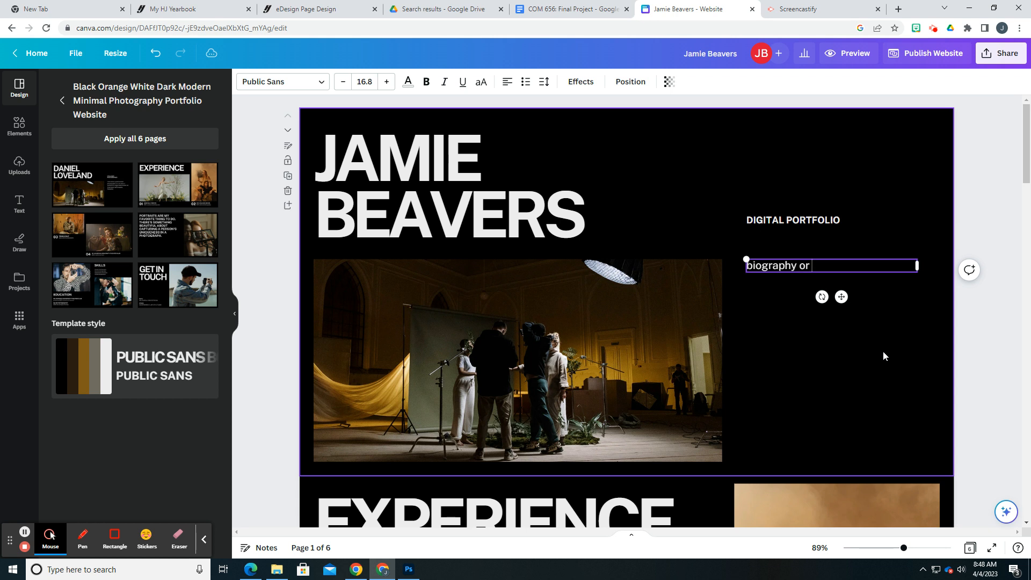
text(artist statement)
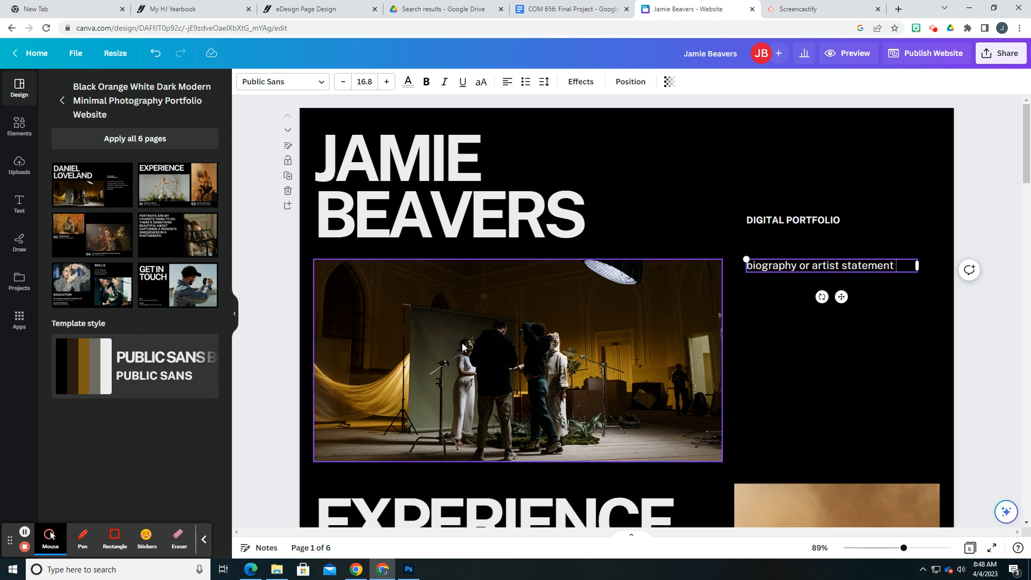
Start an image upload for the cover photo and browse to the art folder inside jb in Documents
click(488, 338)
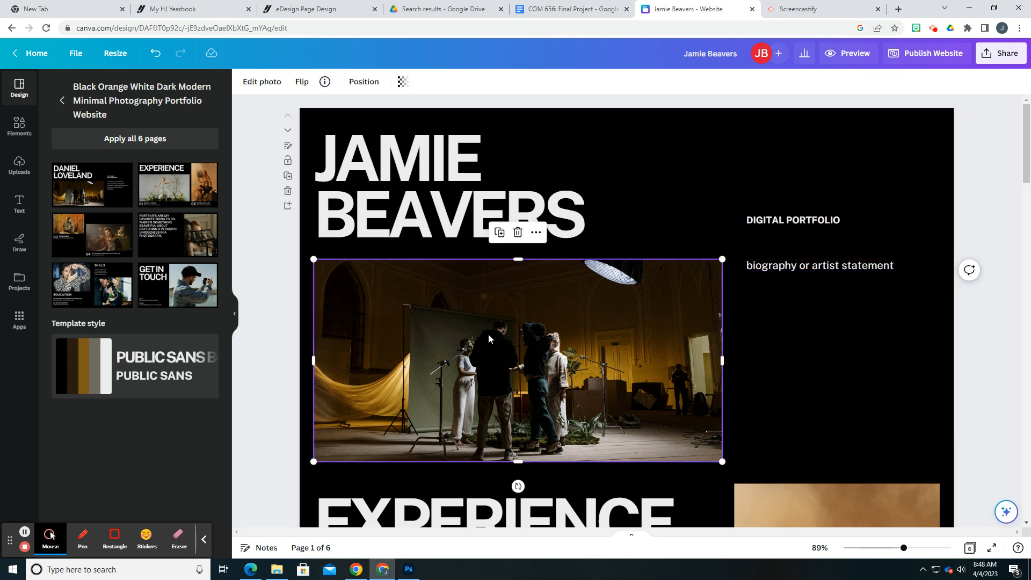
scroll(537, 355, down, 3)
scroll(571, 372, up, 3)
click(21, 169)
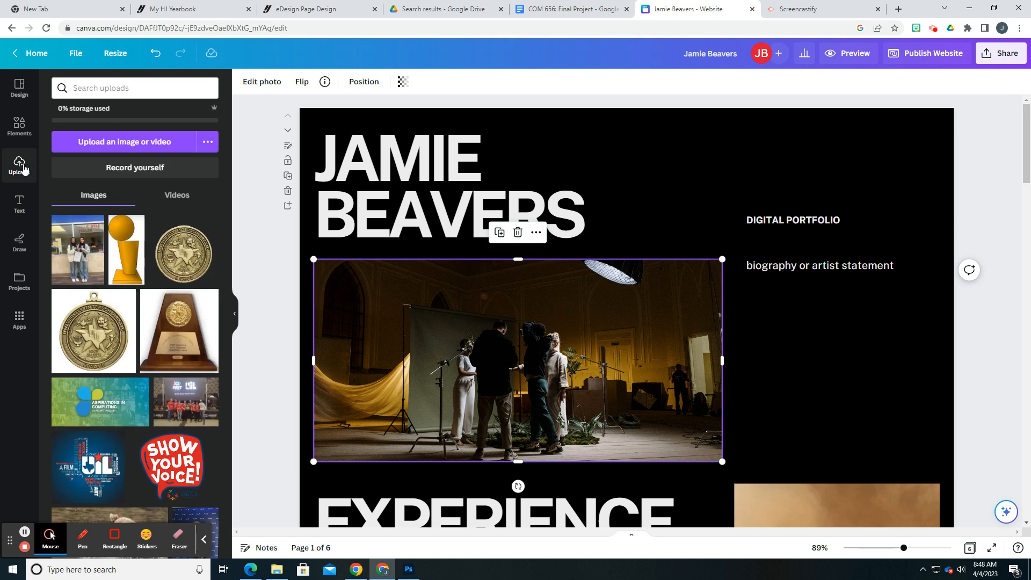
click(124, 142)
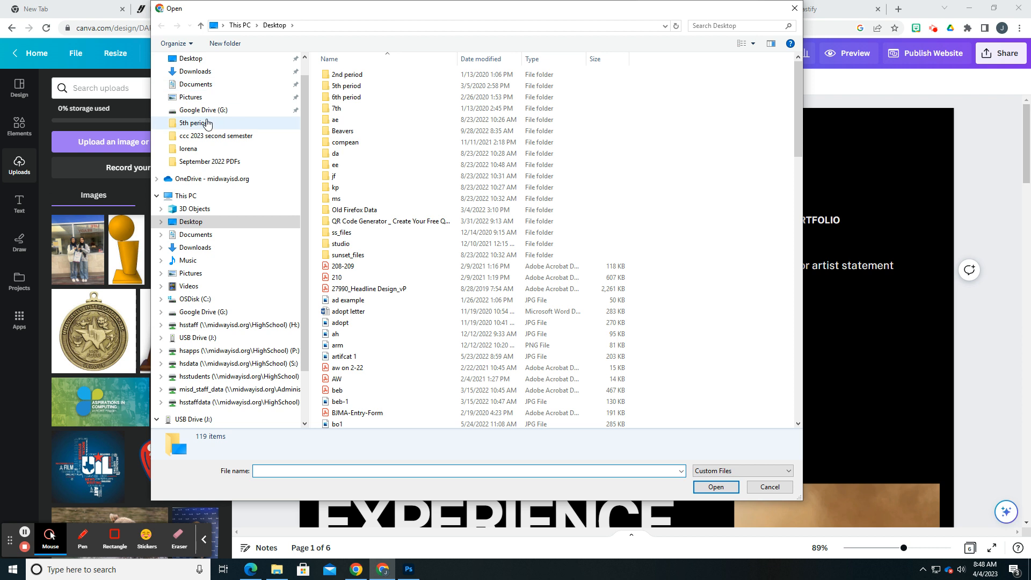
scroll(206, 120, up, 1)
click(195, 106)
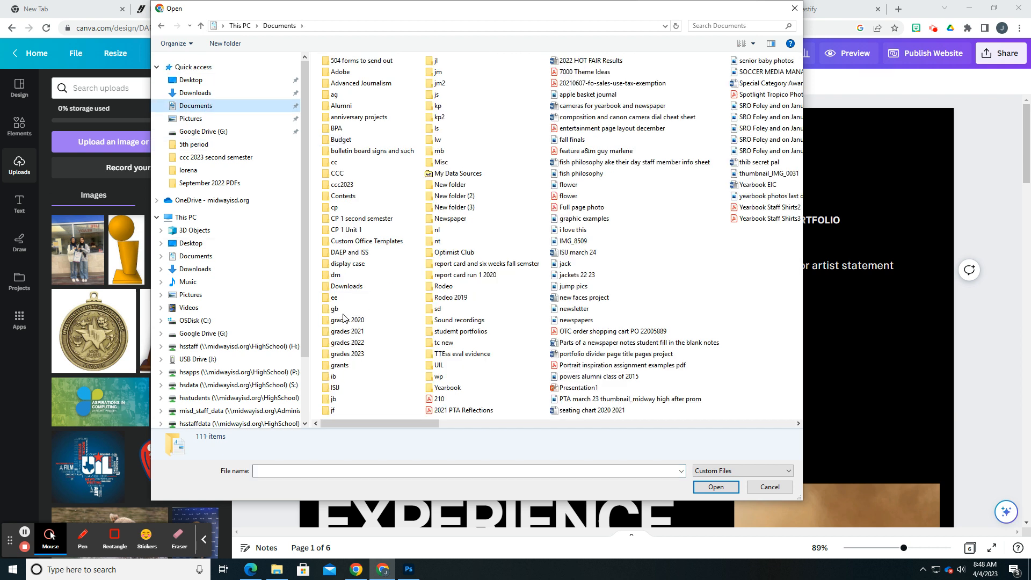
double_click(338, 400)
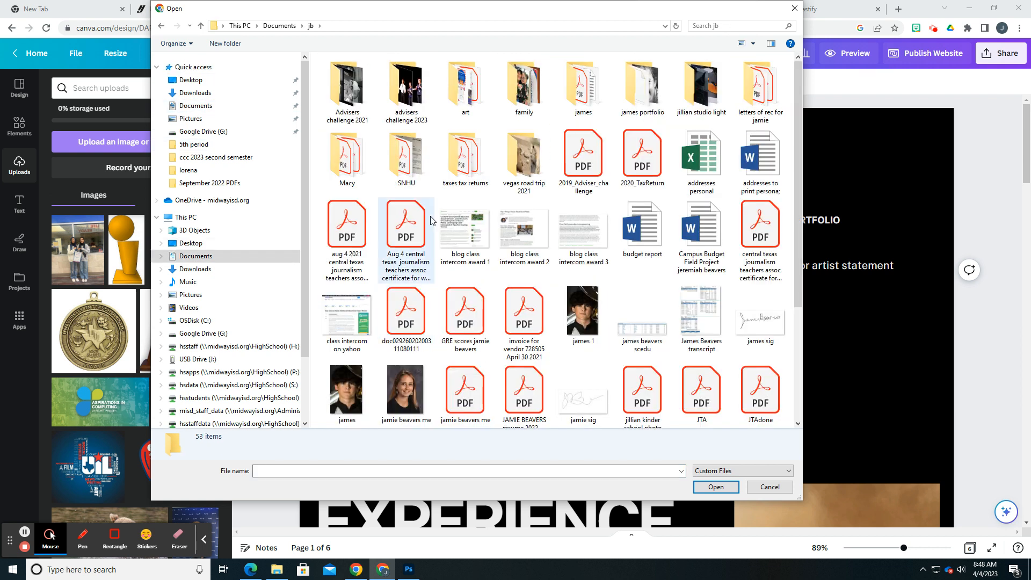
double_click(472, 110)
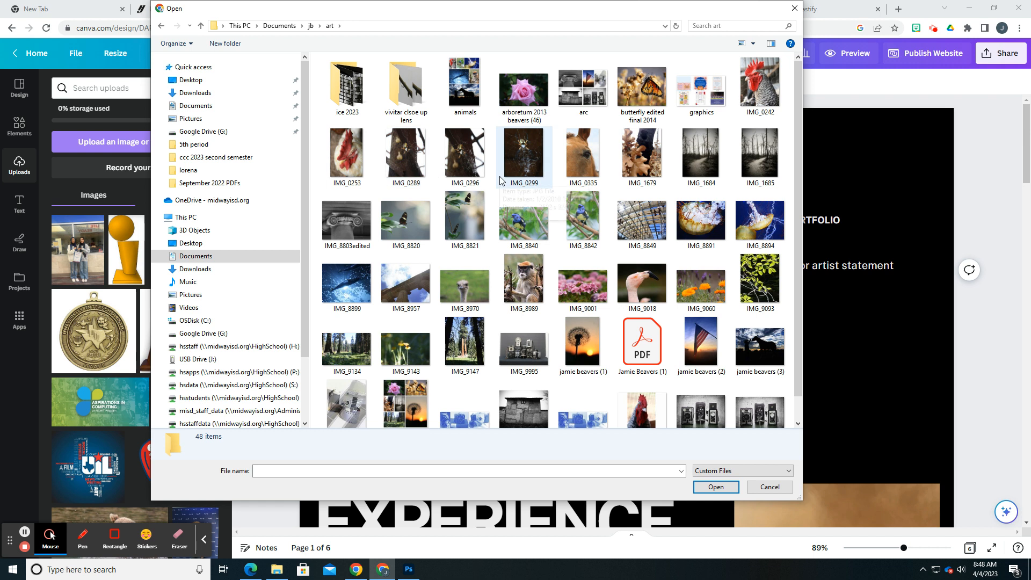
Upload the graphics image and the eight images from IMG_8820 to IMG_8899, and replace the cover photo with the whale image
click(346, 282)
shift+click(407, 220)
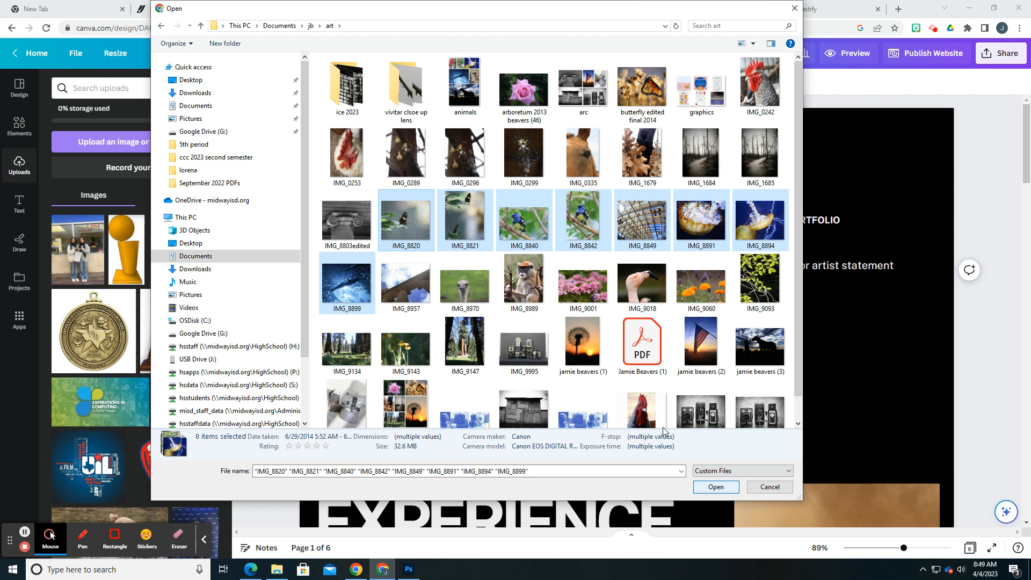
scroll(553, 376, down, 1)
scroll(553, 376, up, 1)
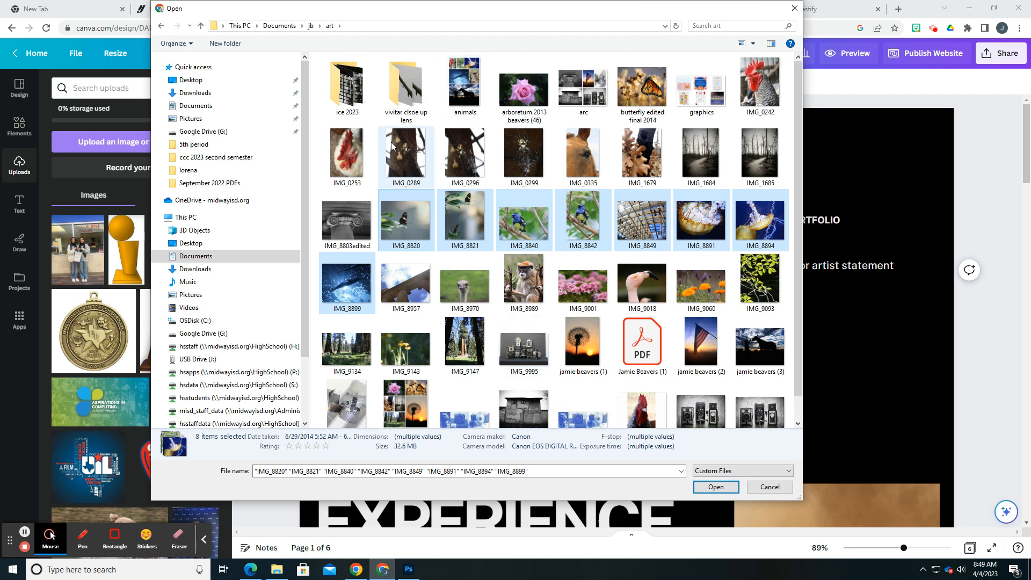
ctrl+click(702, 86)
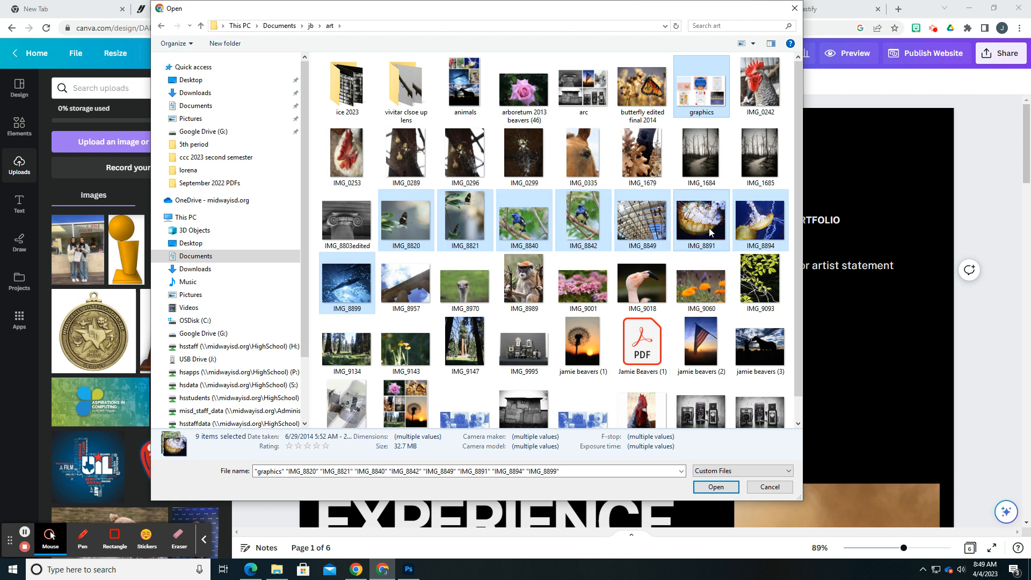
click(715, 487)
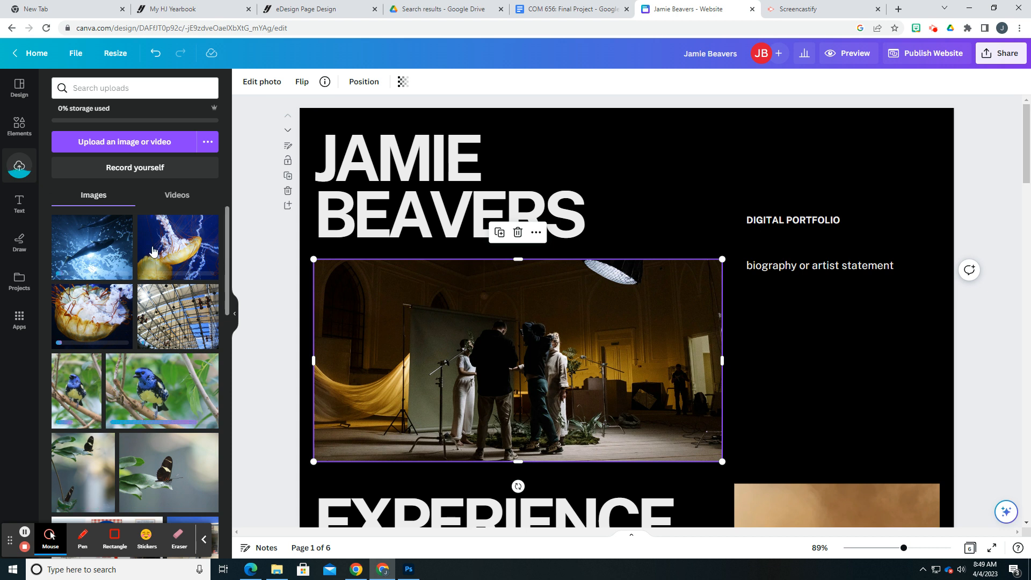
drag(98, 261, 382, 368)
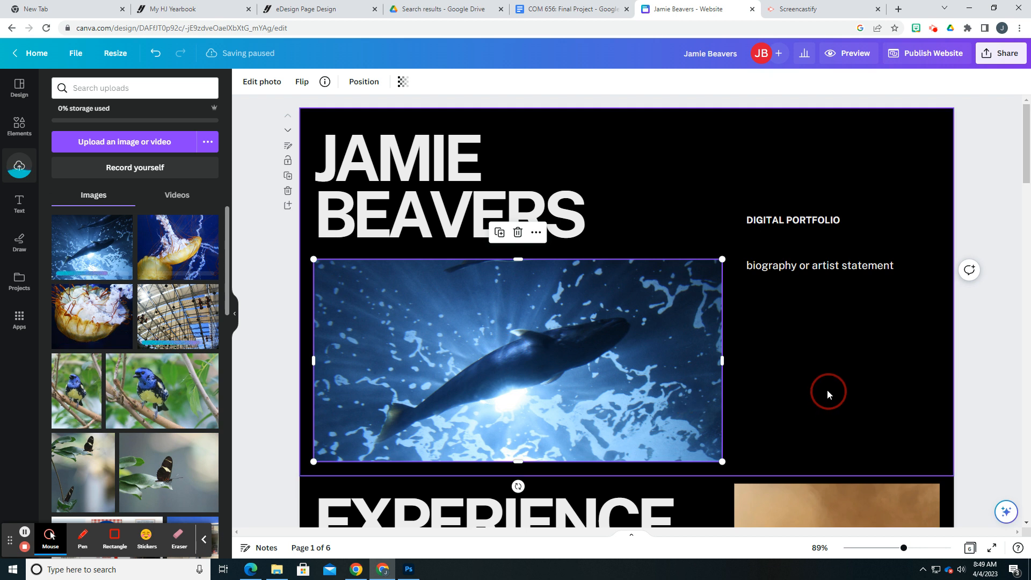
Replace the page 2 heading "EXPERIENCE" with "PHOTOGRAPHY"
scroll(827, 390, down, 6)
scroll(729, 370, up, 1)
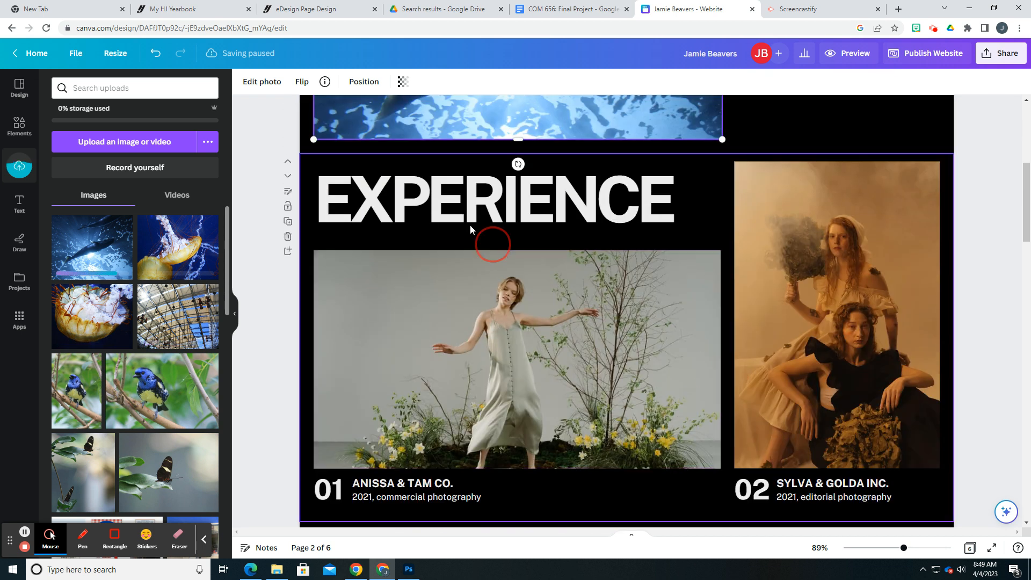
click(483, 220)
click(476, 220)
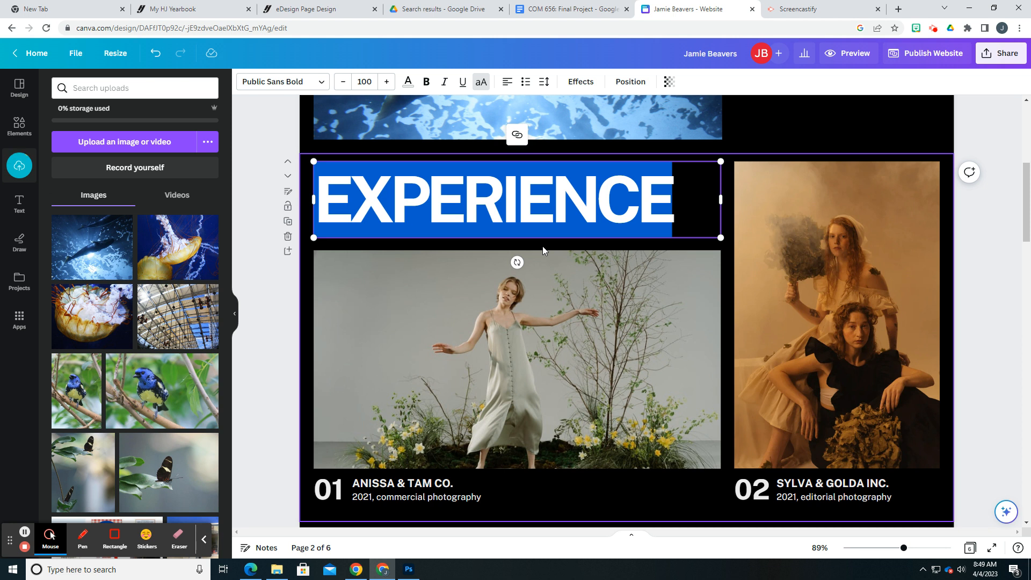
text(PHOTO)
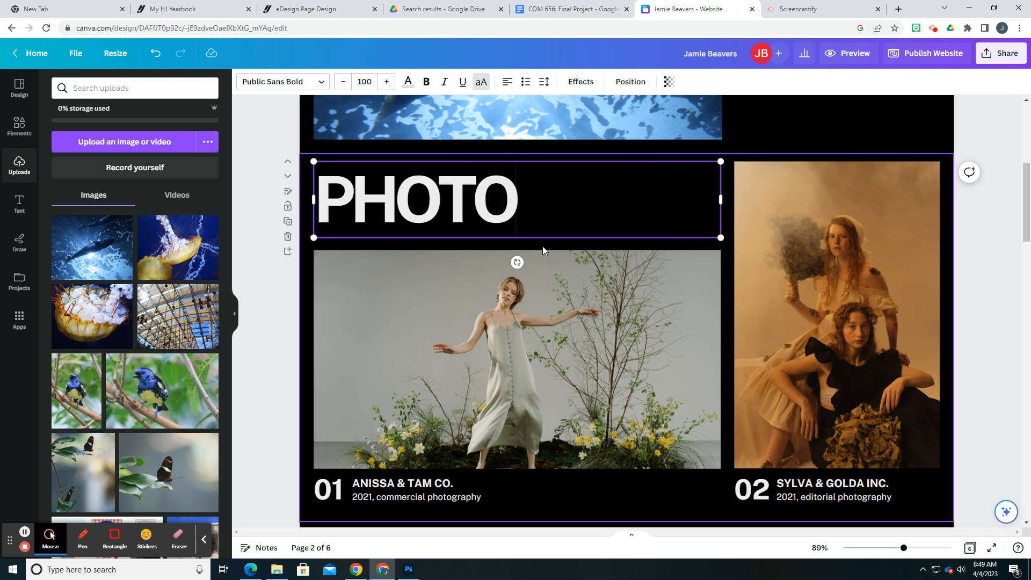
text(GRAPHY)
Reduce the font size of the whole page 2 heading until it fits on one line above the photo
key(ctrl+a)
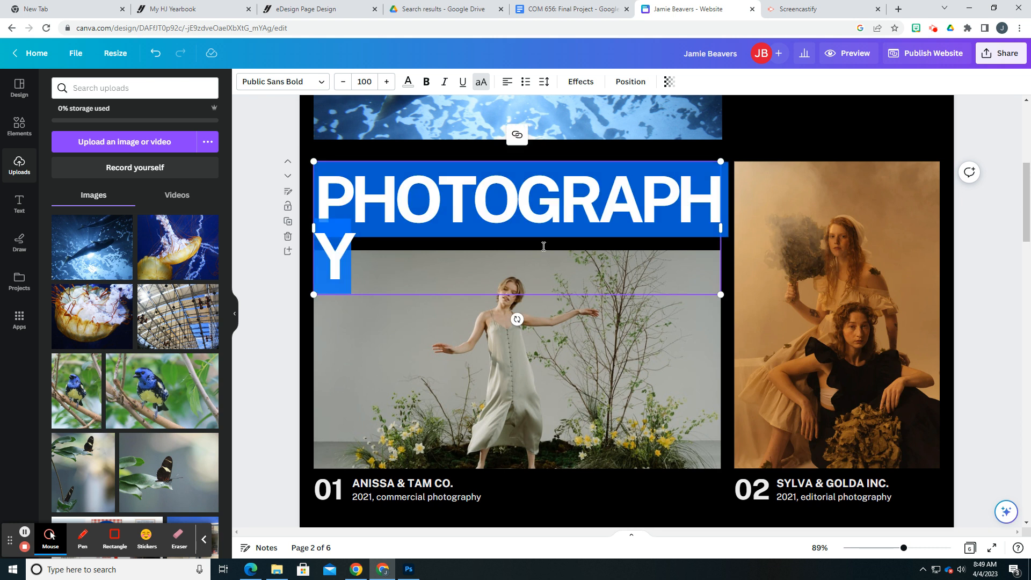
click(343, 82)
click(344, 81)
click(343, 81)
click(344, 82)
click(344, 81)
click(344, 82)
click(344, 81)
click(343, 82)
click(345, 83)
click(345, 83)
click(345, 83)
click(344, 83)
click(345, 83)
click(345, 83)
click(344, 83)
click(344, 83)
click(343, 82)
click(344, 82)
click(344, 82)
click(343, 81)
click(343, 82)
click(343, 82)
click(344, 82)
click(344, 81)
click(343, 83)
click(344, 83)
Delete the 01 and 02 numbers and the client captions beneath both photos on page 2
click(341, 493)
key(Delete)
click(399, 483)
key(Delete)
click(752, 490)
key(Delete)
click(795, 497)
key(Delete)
click(484, 500)
key(Delete)
click(795, 486)
key(Delete)
Replace page 2's tall photo with the uploaded blue bird and its wide photo with the jellyfish close-up, trying the butterfly in the tall frame too
click(800, 427)
click(548, 407)
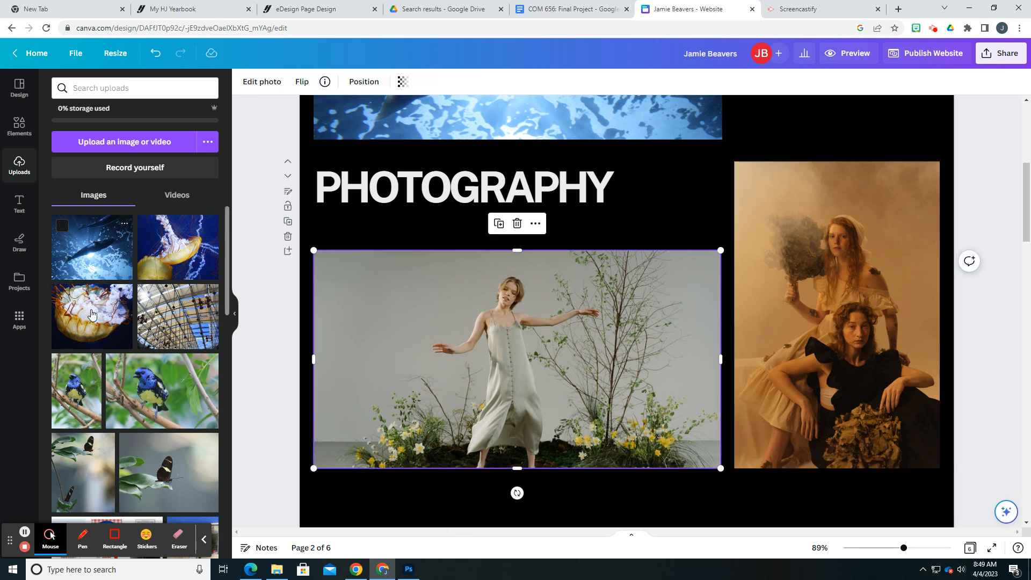
drag(76, 399, 771, 302)
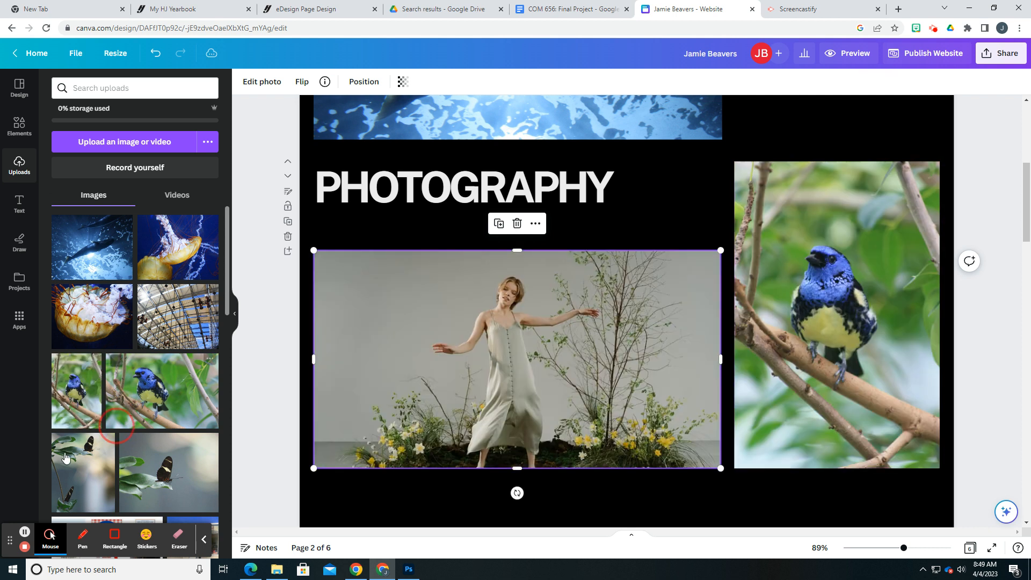
drag(145, 473, 810, 318)
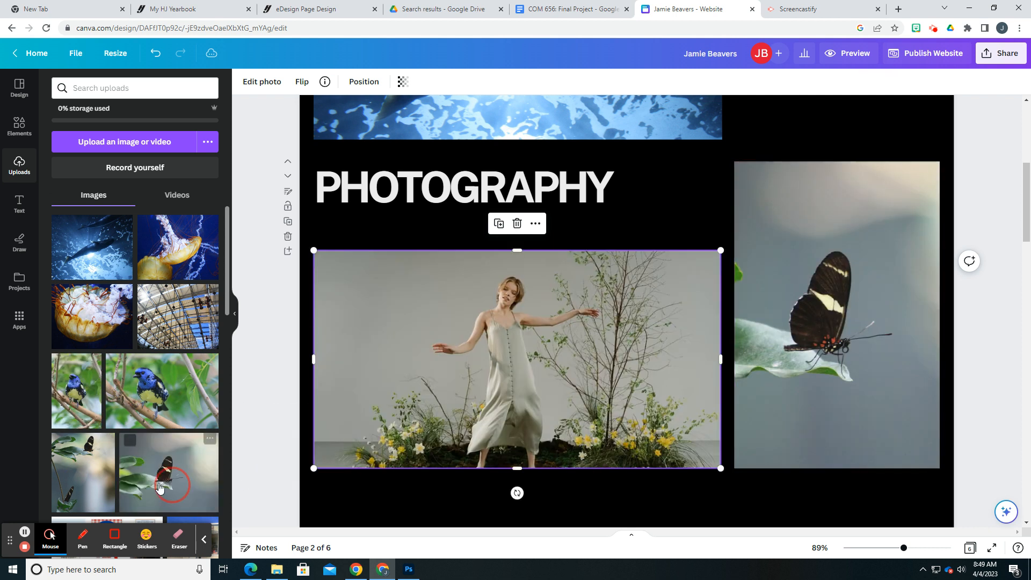
drag(69, 403, 828, 371)
drag(102, 316, 475, 413)
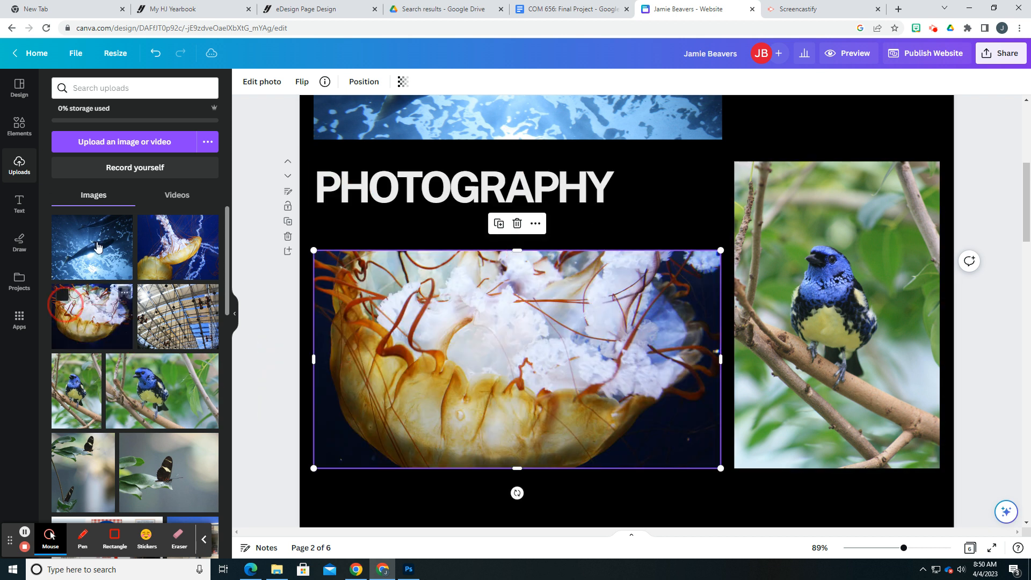
drag(150, 463, 136, 387)
click(594, 360)
Replace the "SKILLS" heading on page 5 with "WRITING"
scroll(595, 360, up, 2)
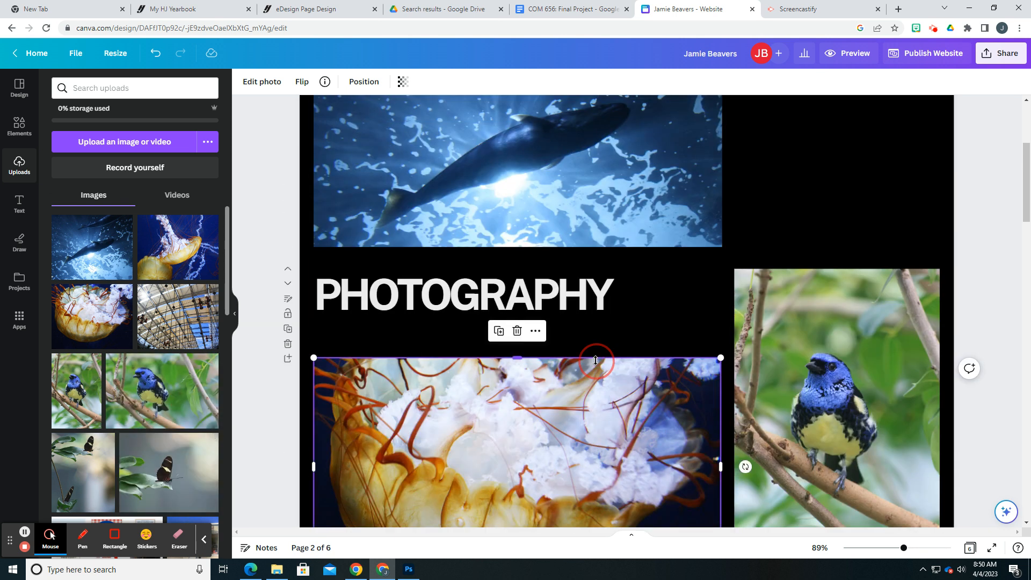
scroll(554, 301, down, 3)
scroll(443, 343, down, 15)
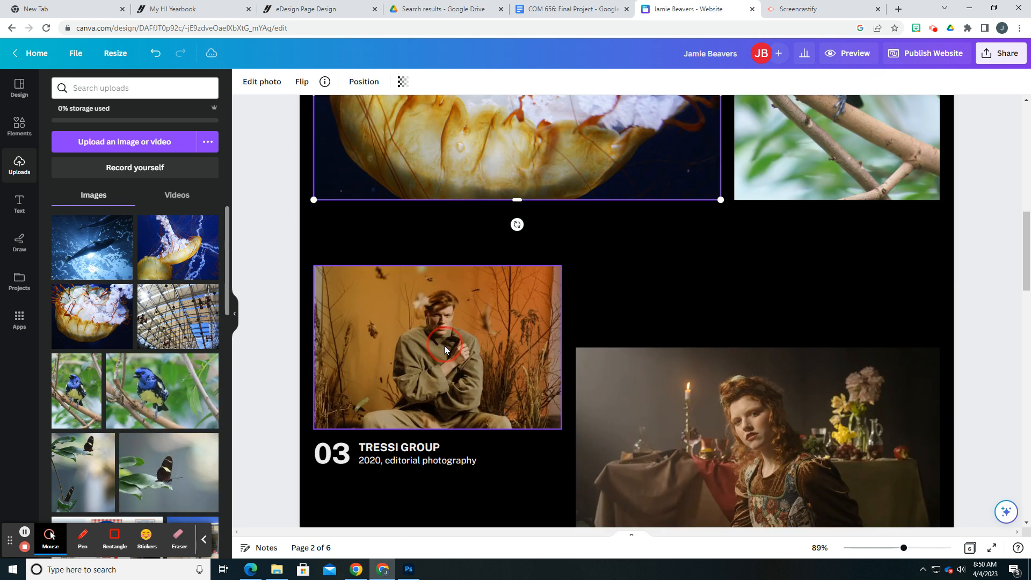
scroll(443, 346, down, 1)
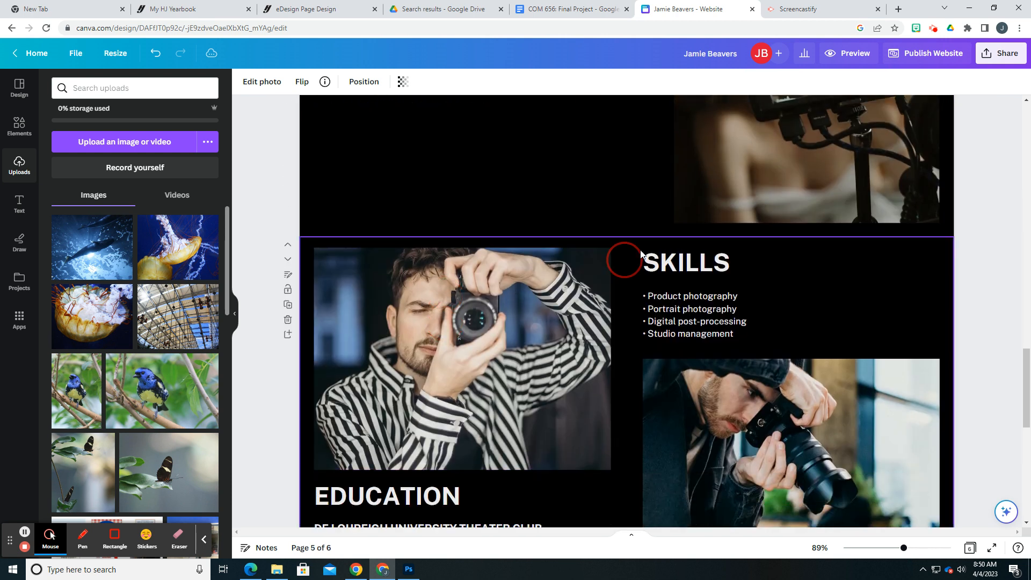
click(693, 265)
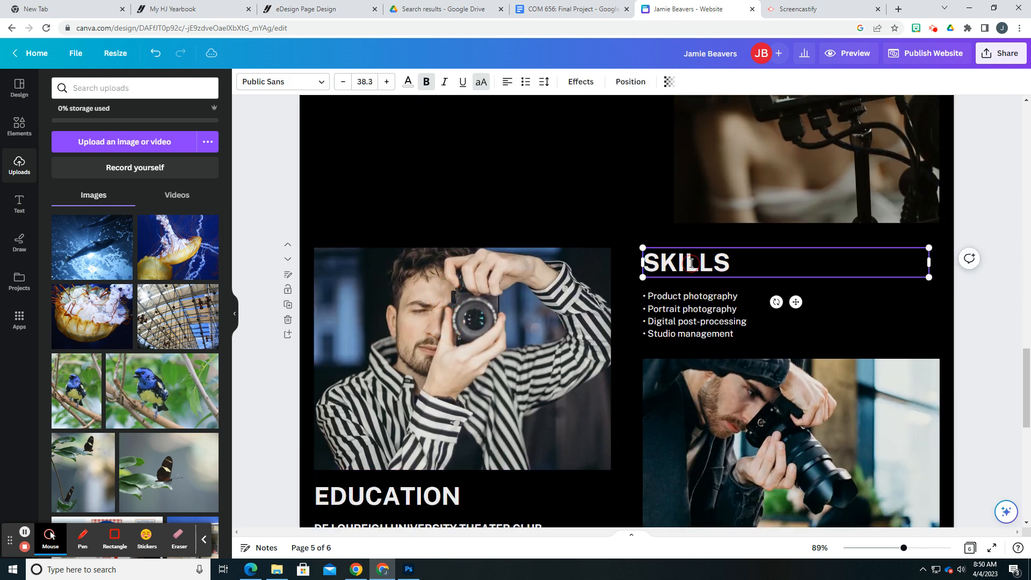
double_click(691, 265)
text(WRITING)
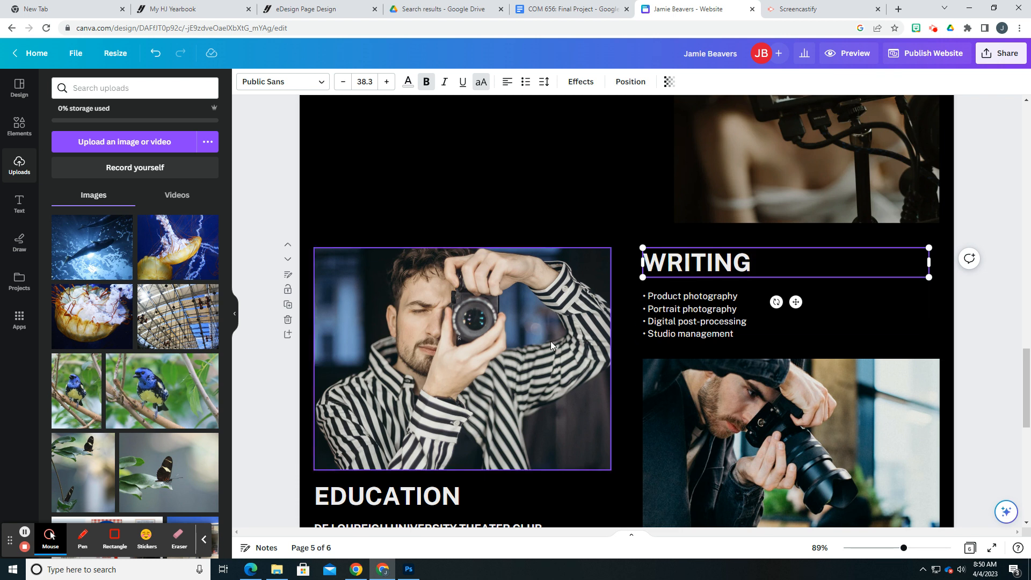
Start an image upload for the page 5 photographer photo and browse the hsapps (P:) drive to journalism, newspaper, 01 Issues, 2022-2023
click(495, 378)
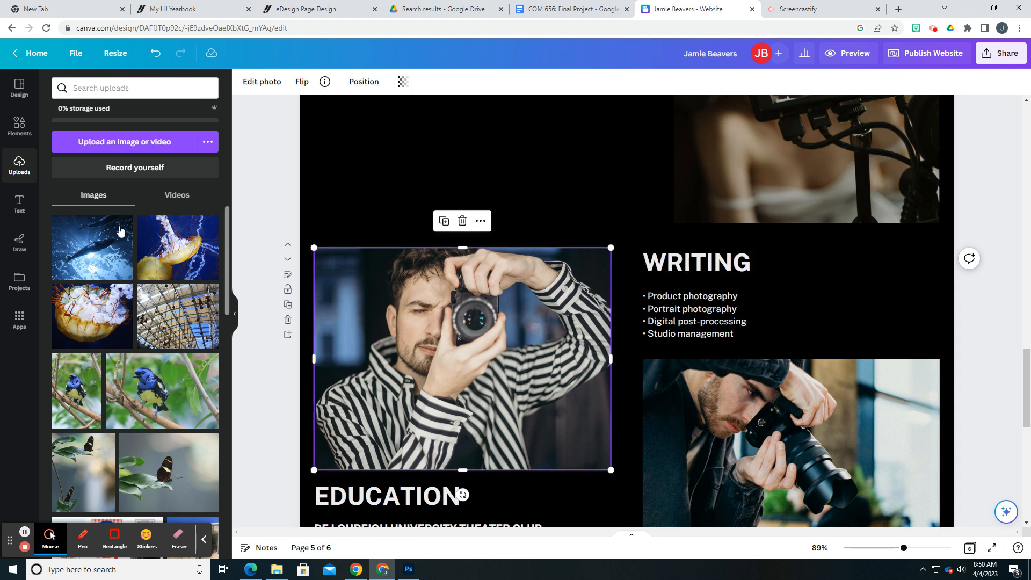
click(118, 143)
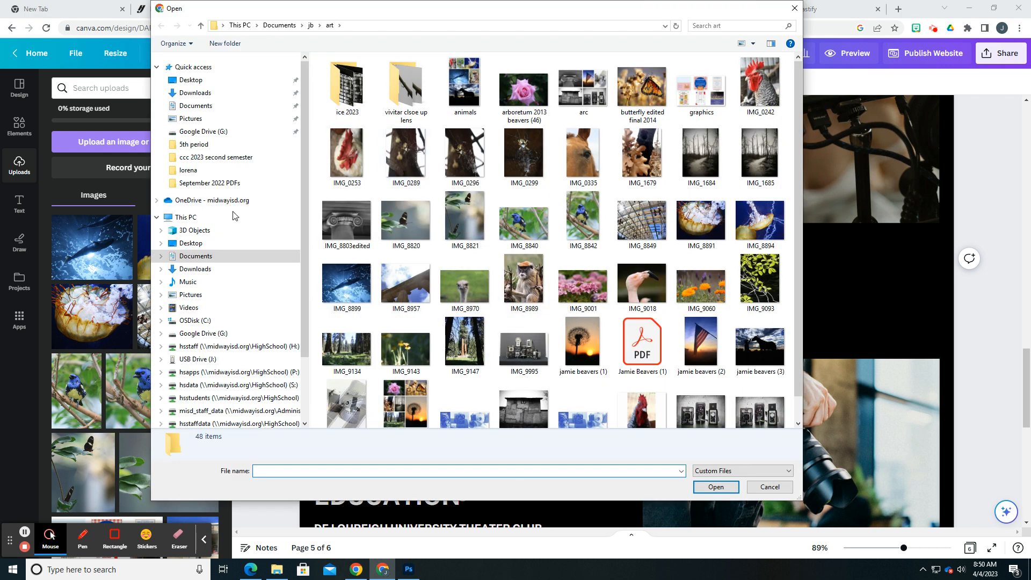
click(215, 372)
scroll(517, 291, down, 12)
click(355, 72)
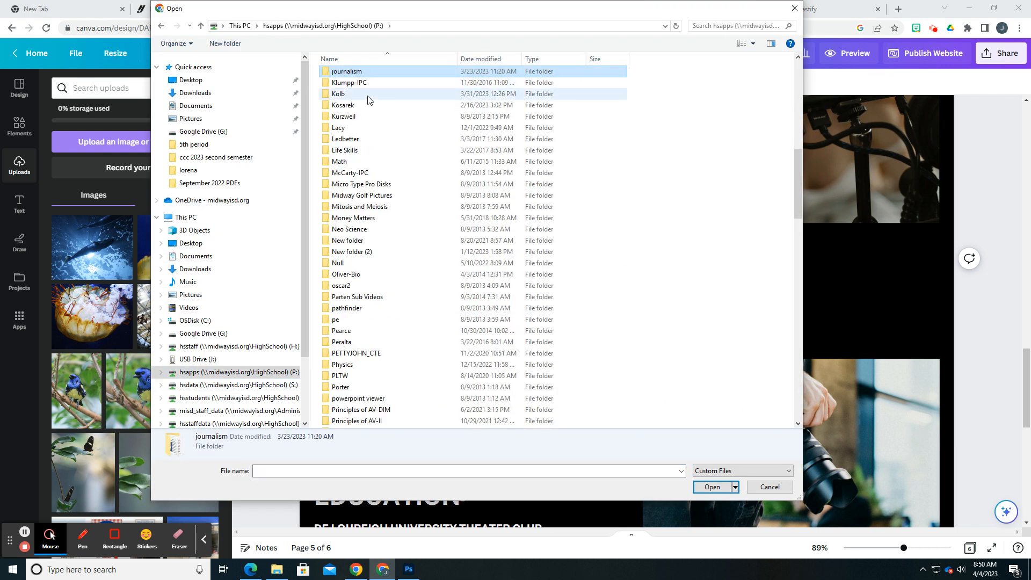
double_click(355, 72)
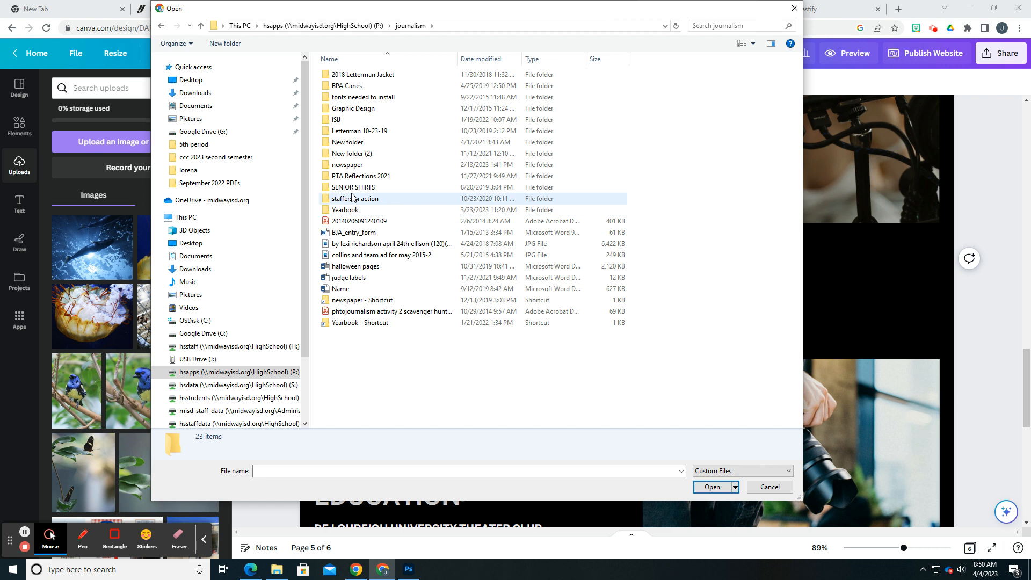
double_click(346, 166)
double_click(367, 76)
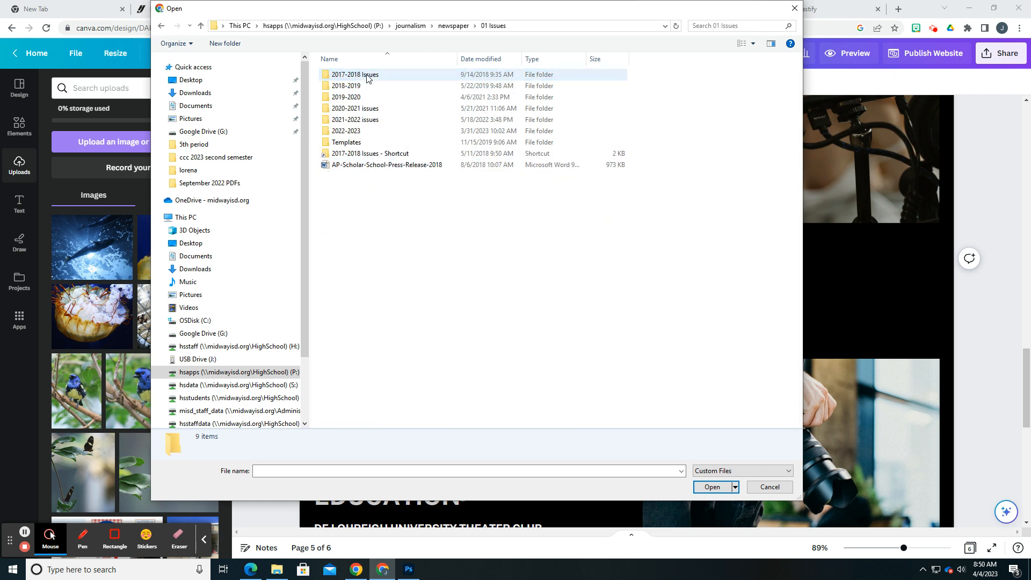
double_click(369, 132)
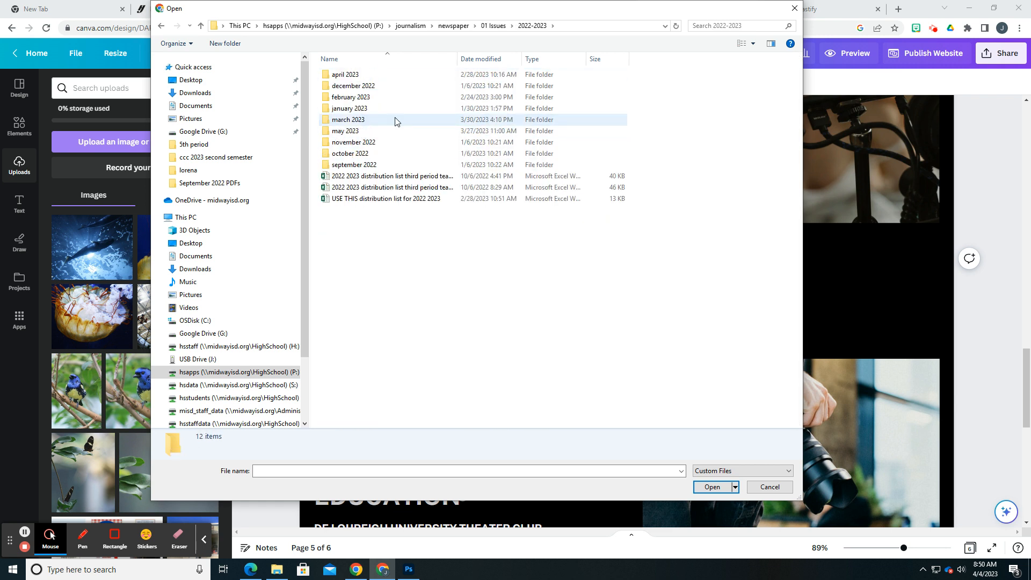
Upload newspaper page image 14 from the september 2022 folder's September 2022 PDFs and replace the striped-shirt photographer photo with it
double_click(370, 166)
click(386, 98)
double_click(386, 98)
scroll(564, 299, down, 3)
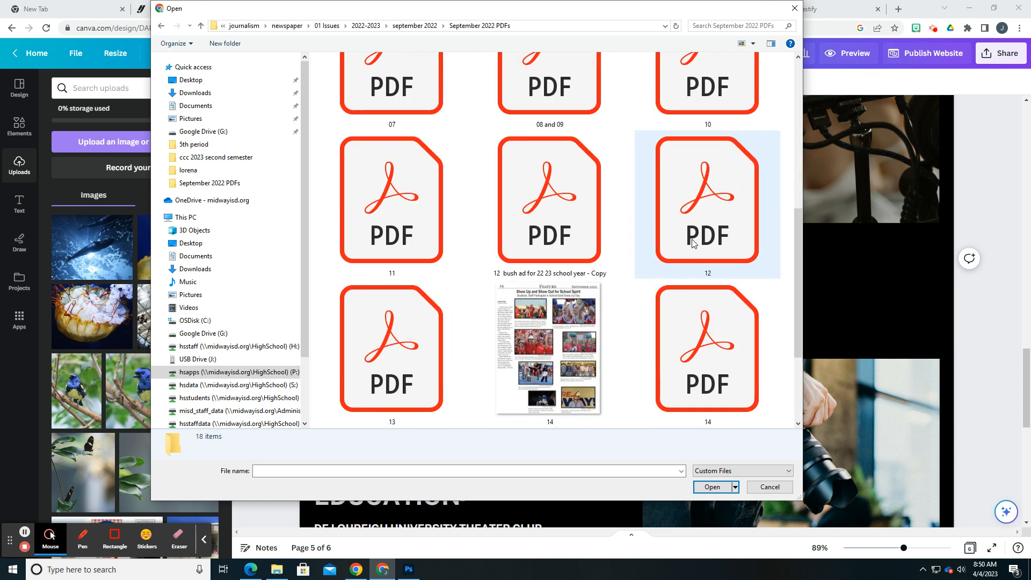
double_click(618, 260)
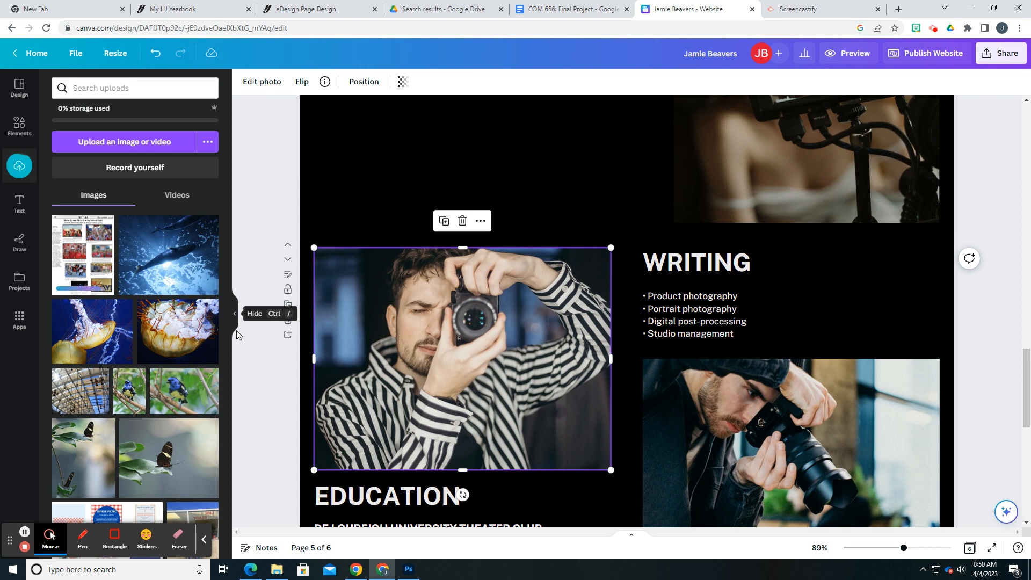
drag(83, 252, 481, 329)
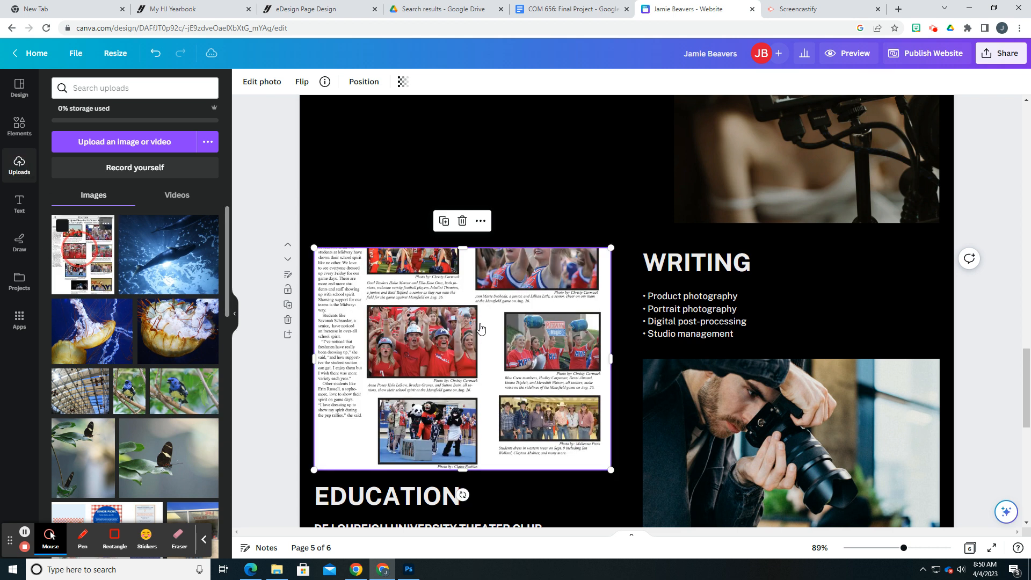
Extend the newspaper image's crop upward and downward to include the full page
double_click(463, 251)
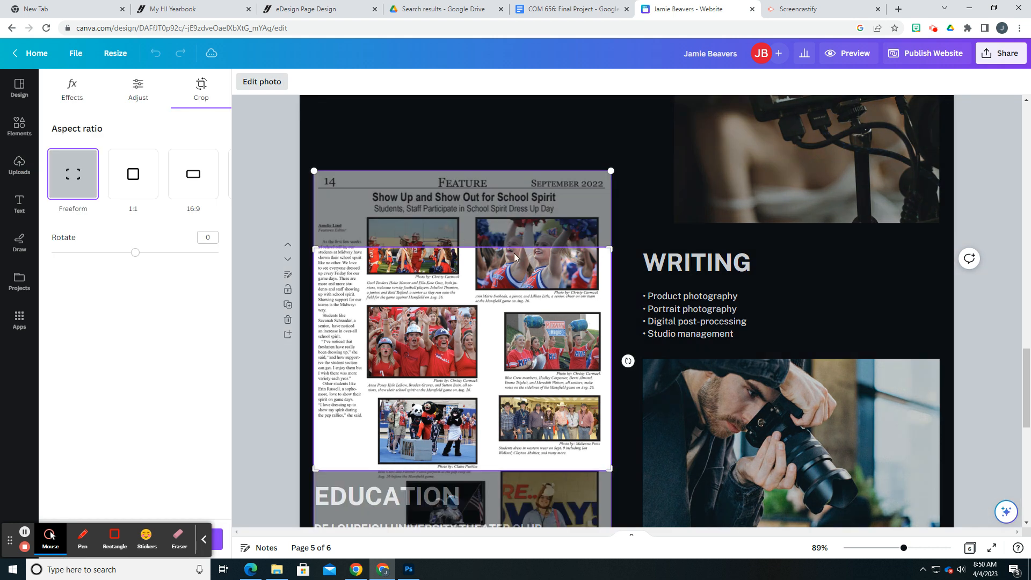
drag(609, 247, 615, 123)
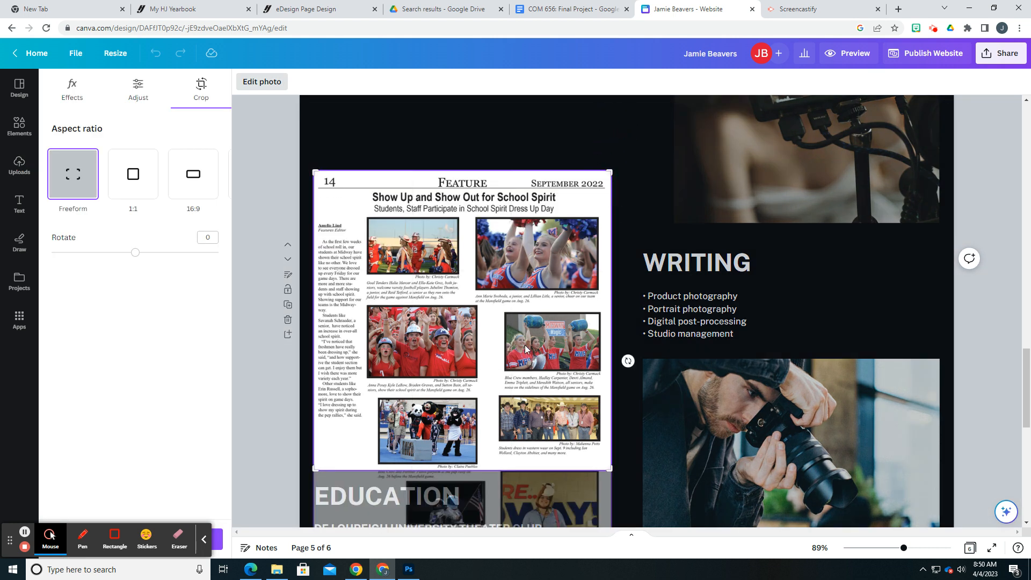
scroll(576, 419, down, 3)
drag(611, 309, 613, 383)
click(511, 450)
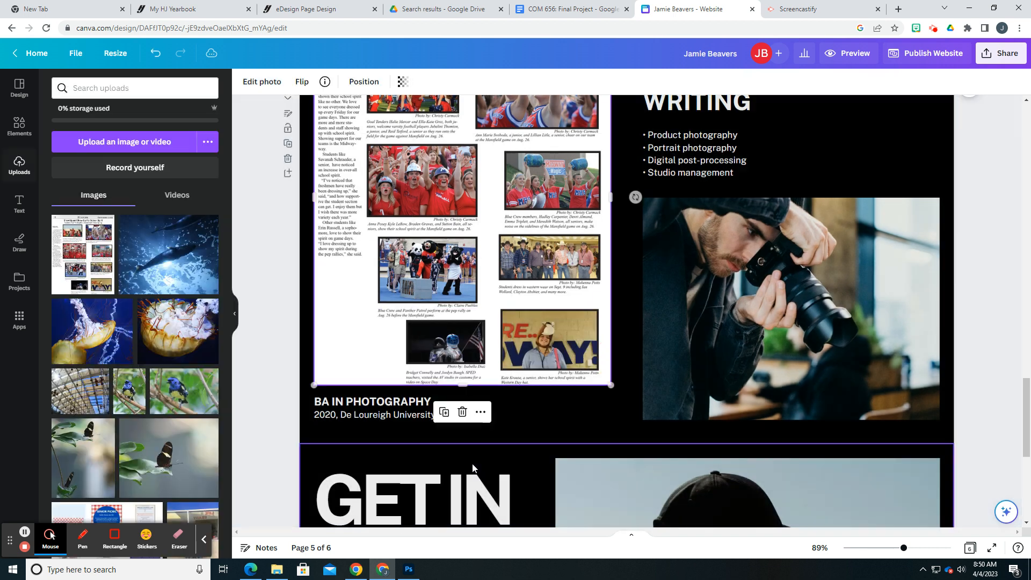
Move the newspaper page image up to clear the "EDUCATION" heading and the text below it
scroll(476, 426, up, 2)
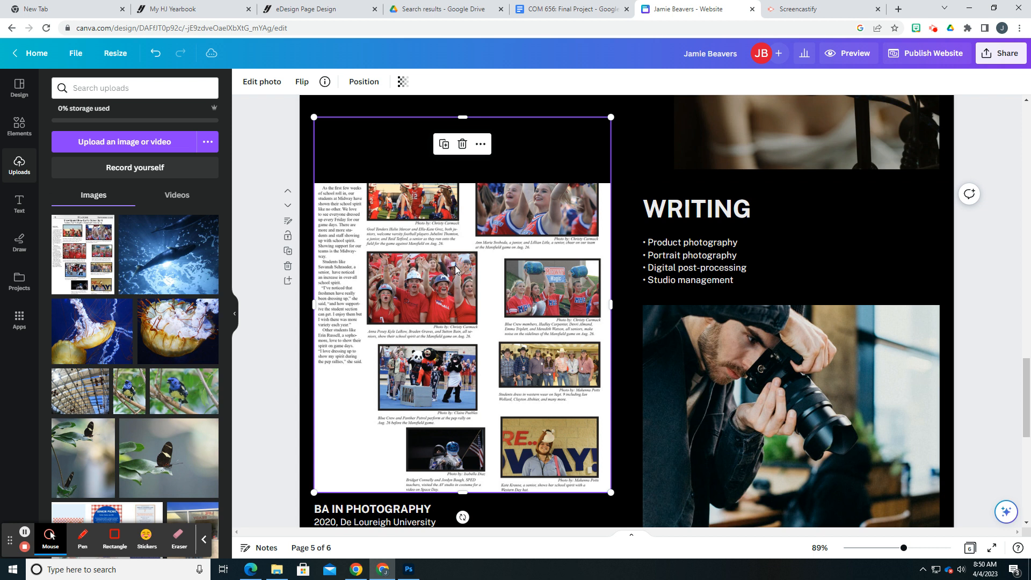
drag(456, 270, 449, 206)
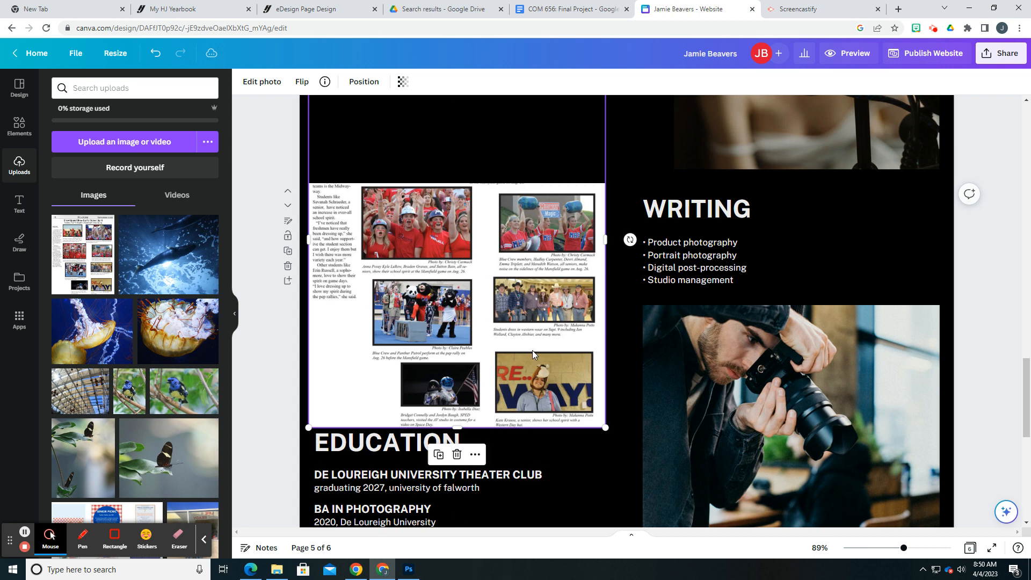
click(378, 478)
scroll(542, 385, down, 1)
click(460, 319)
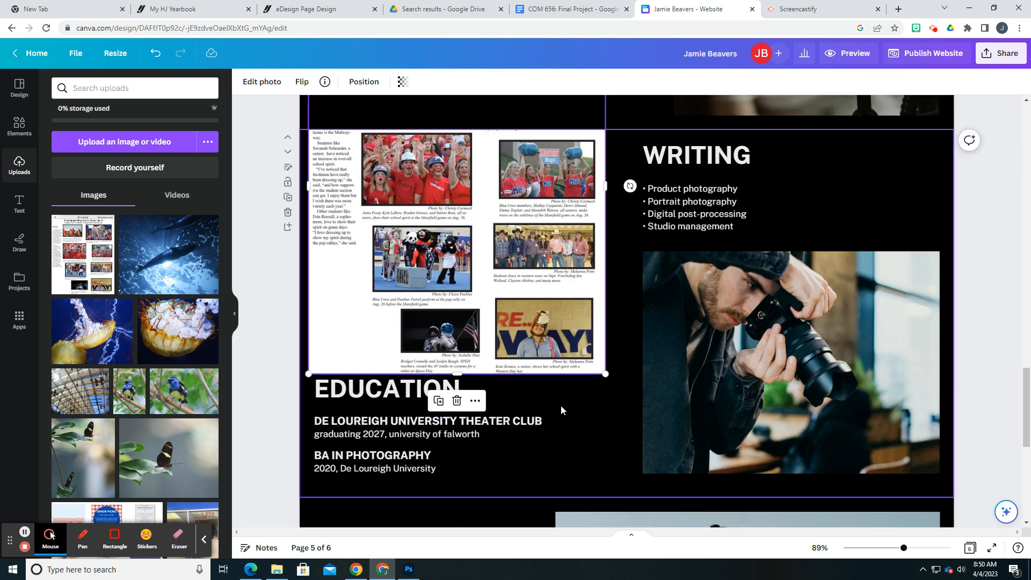
Replace the "EDUCATION" heading on page 5 with "PUBLISHED WORK"
click(395, 421)
double_click(372, 398)
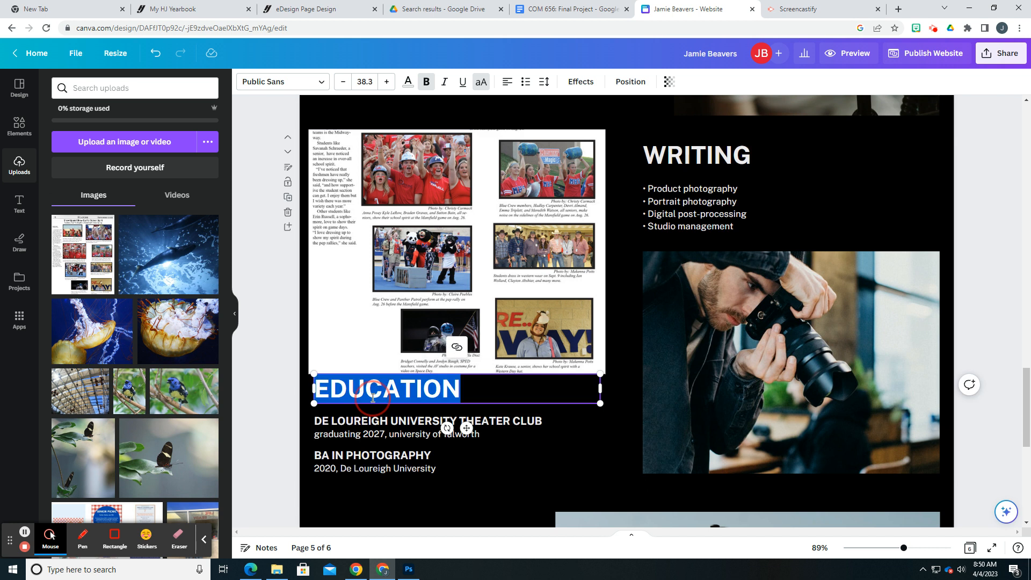
text(PUBLISHED WORK)
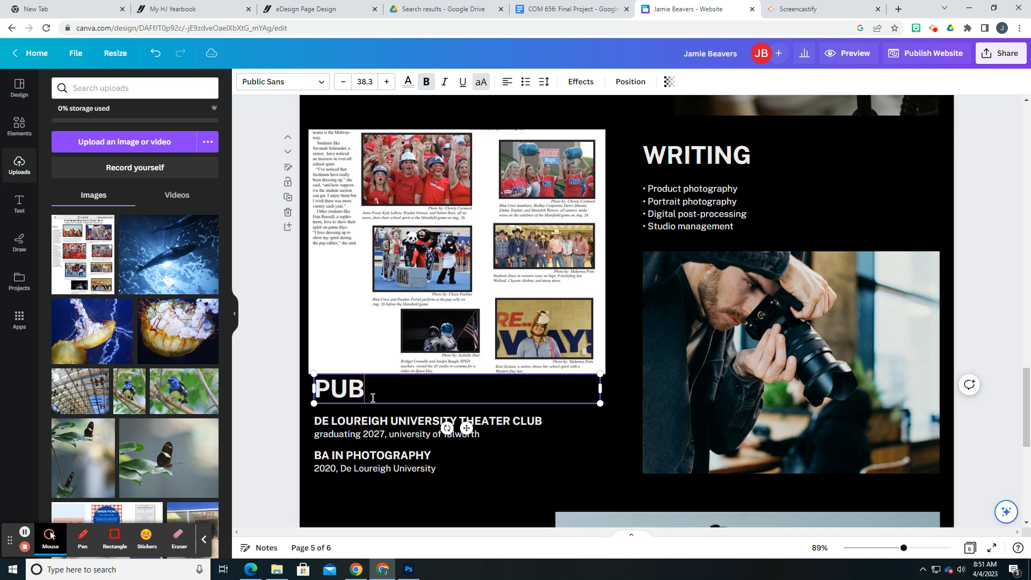
Replace the "DE LOUREIGH UNIVERSITY THEATER CLUB" line with "PRINTED IN THE PANTHER POST SEPT. 2022"
click(361, 421)
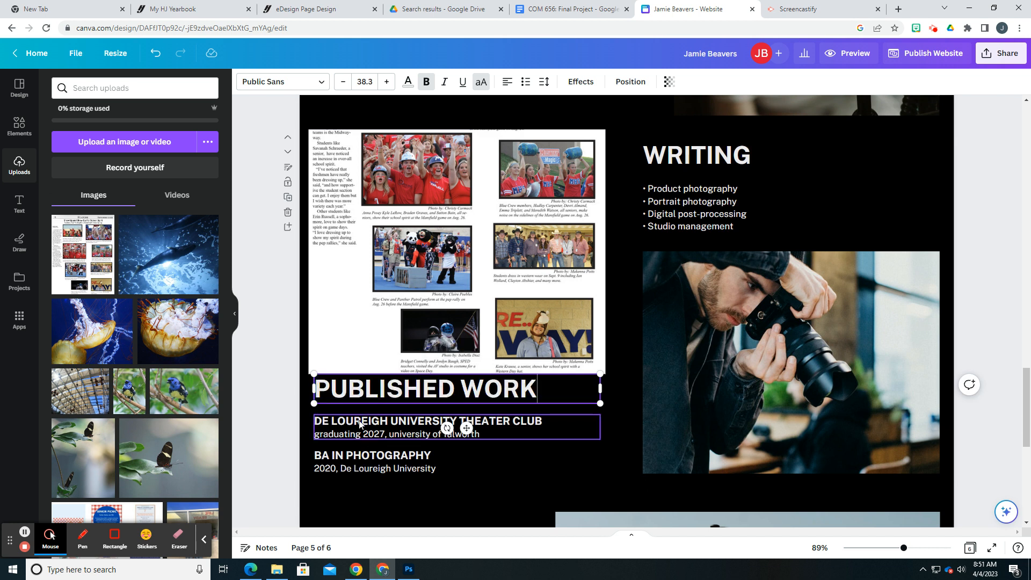
double_click(361, 421)
text(PRINTED IN THE PANTHER)
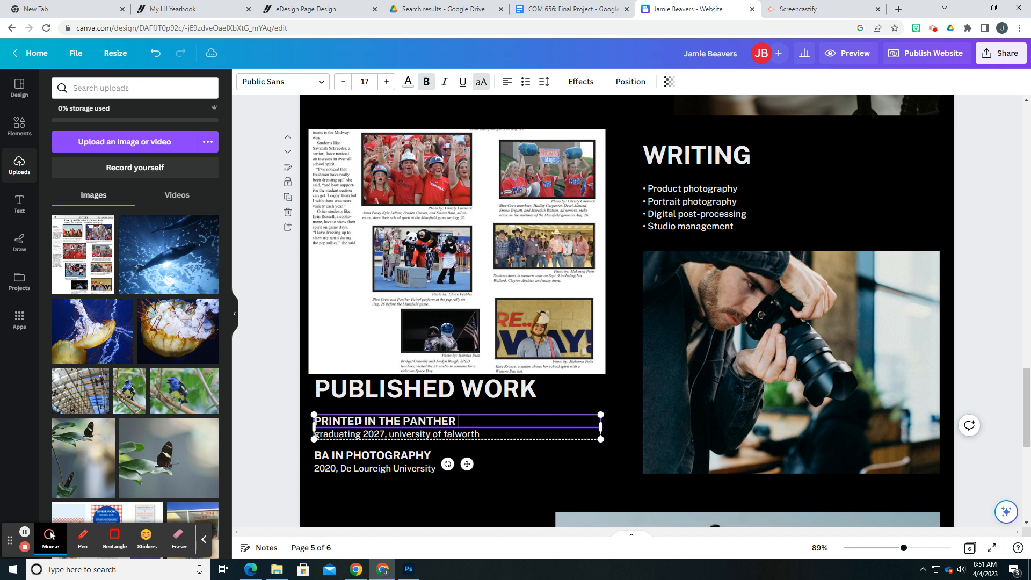
text( POST  SEPT. 2022)
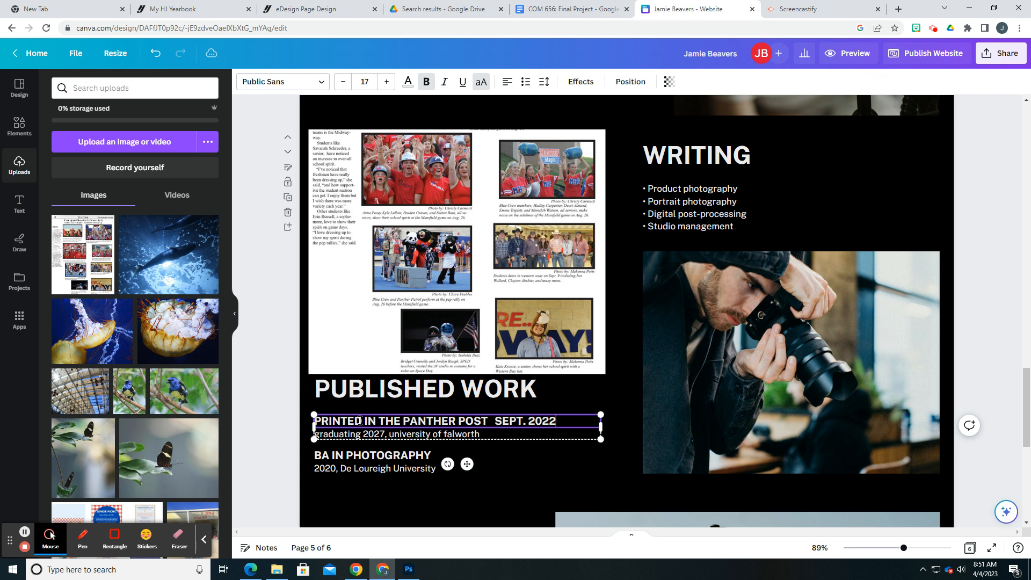
click(540, 438)
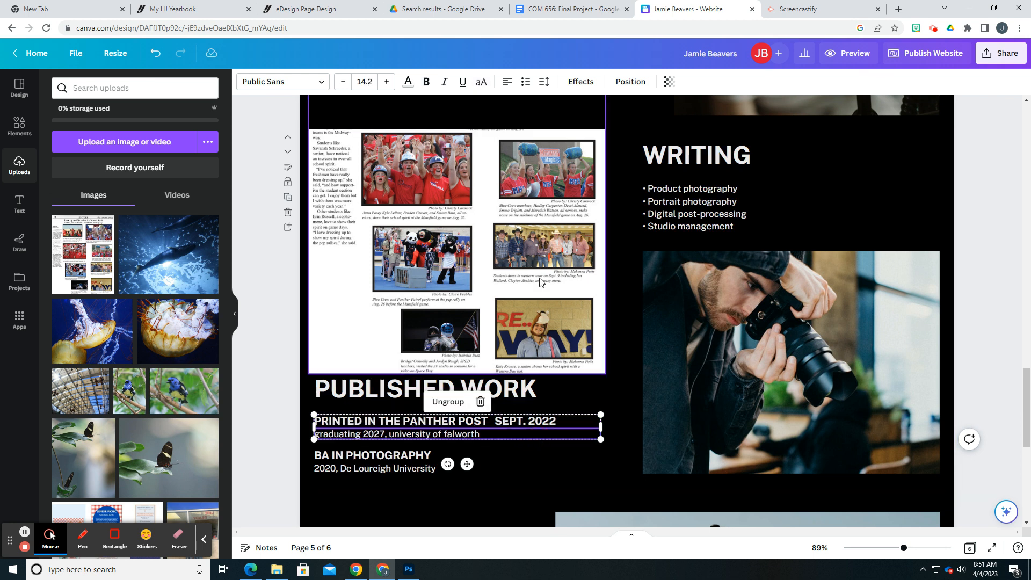
Look over the newspaper page image, the "WRITING" section and the final "GET IN TOUCH" page
double_click(489, 270)
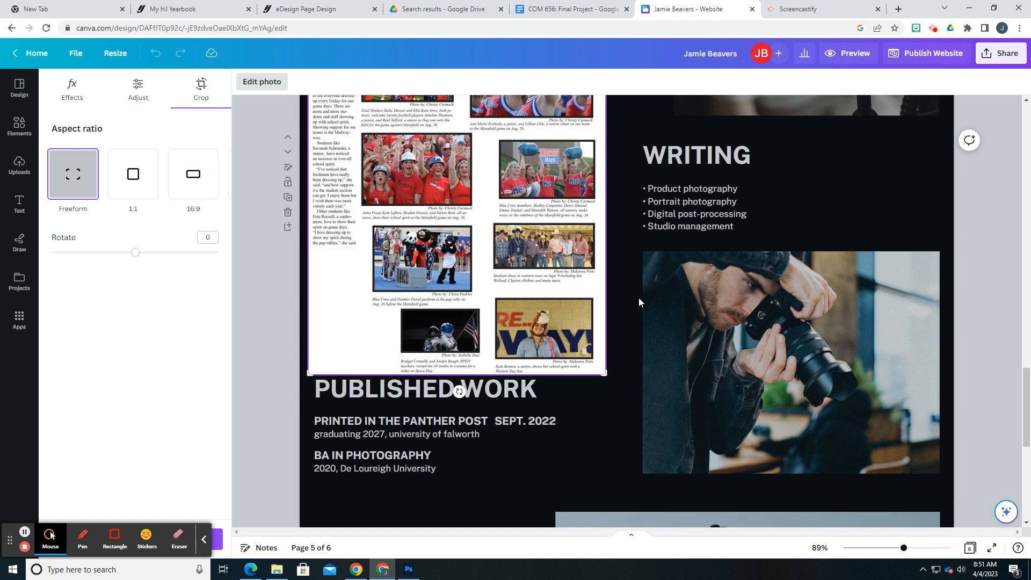
scroll(636, 277, up, 1)
scroll(594, 325, down, 3)
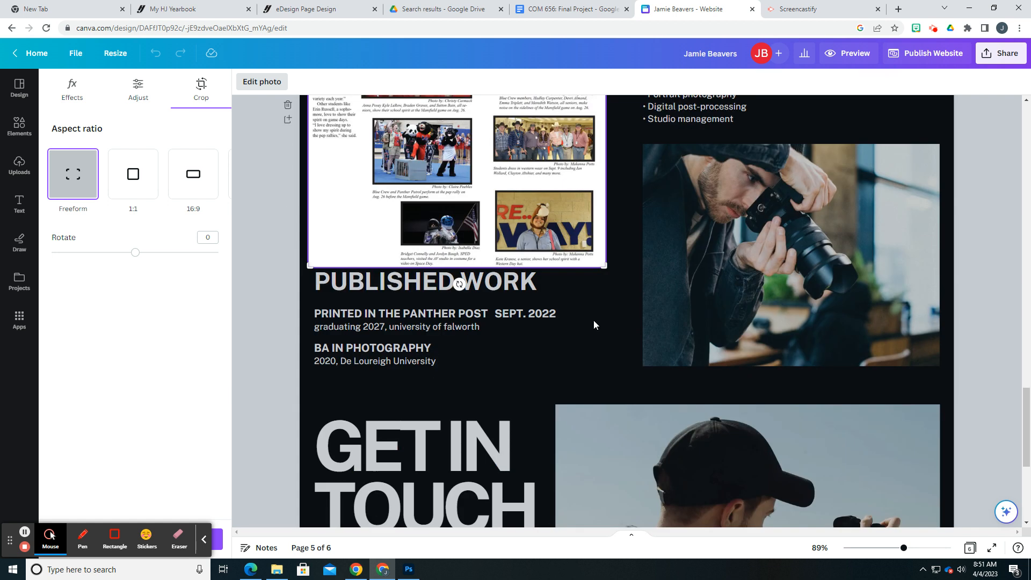
scroll(594, 321, down, 5)
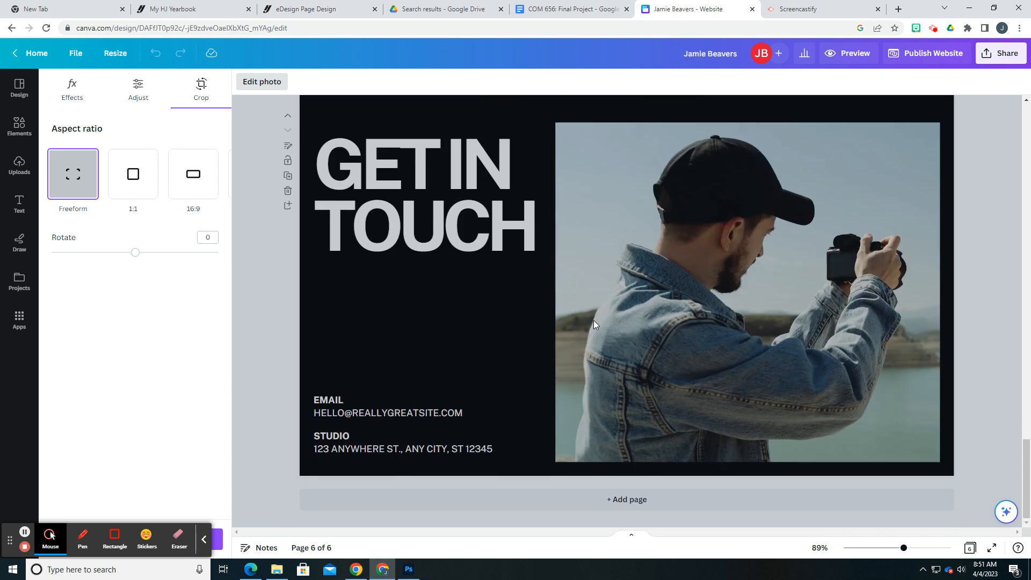
scroll(594, 320, up, 10)
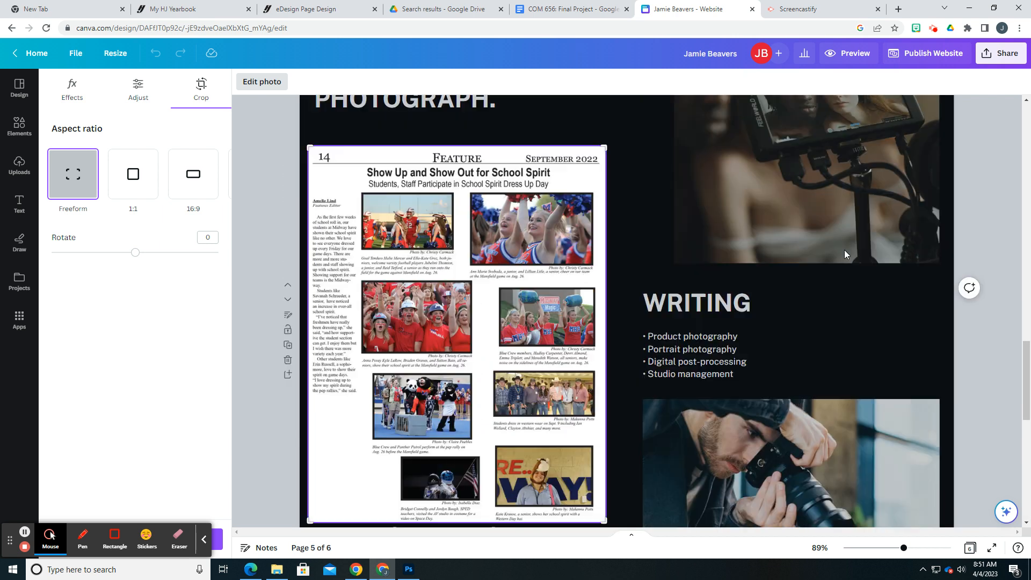
scroll(642, 288, down, 10)
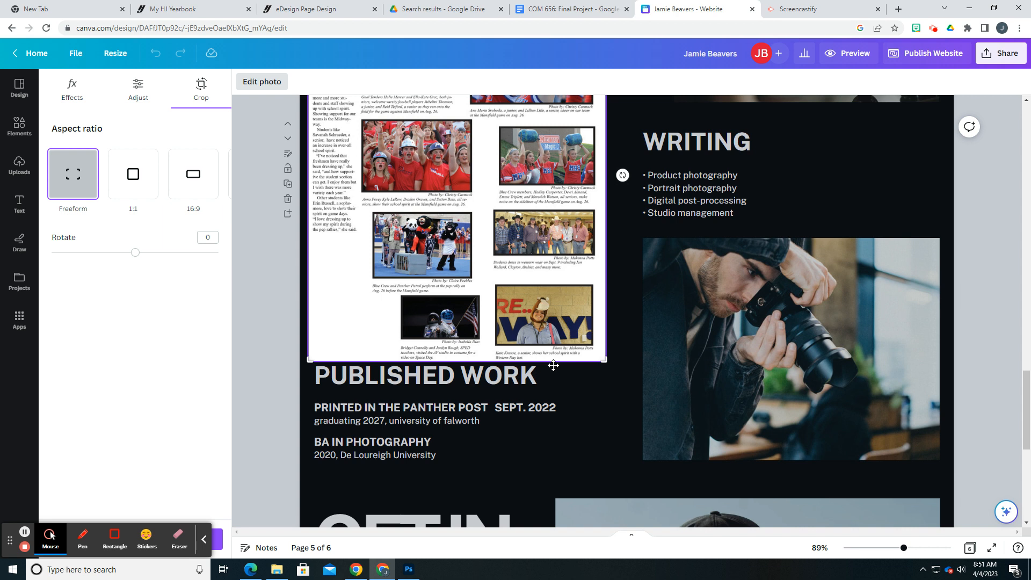
scroll(553, 365, down, 8)
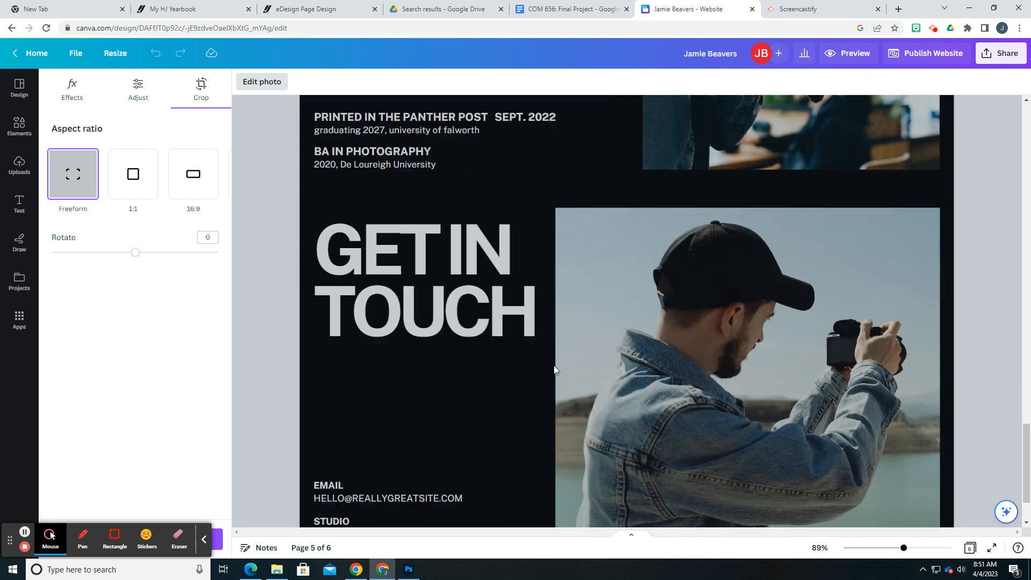
Replace the "GET IN TOUCH" heading on page 6 with "CONTACT ME"
click(491, 248)
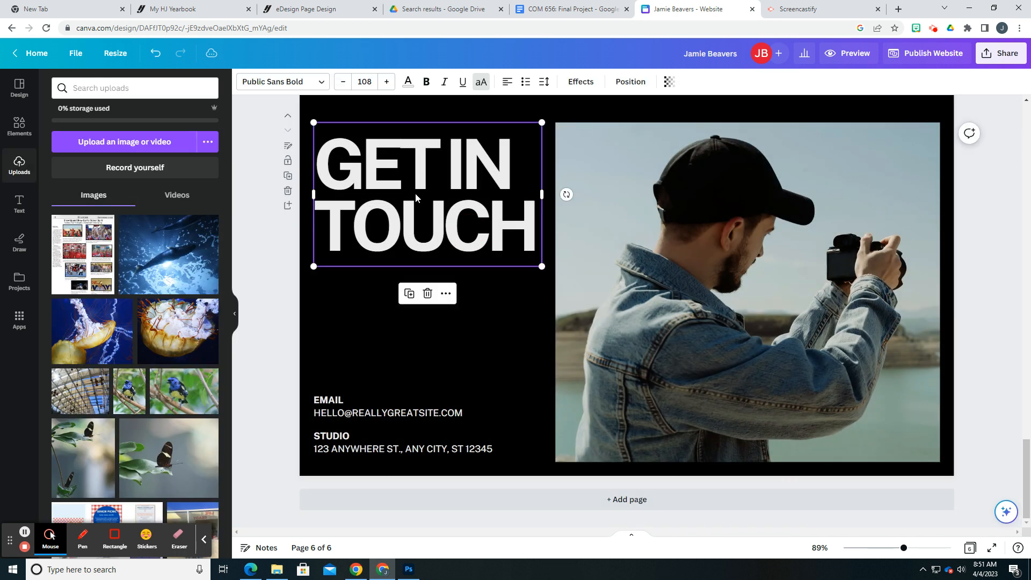
double_click(440, 220)
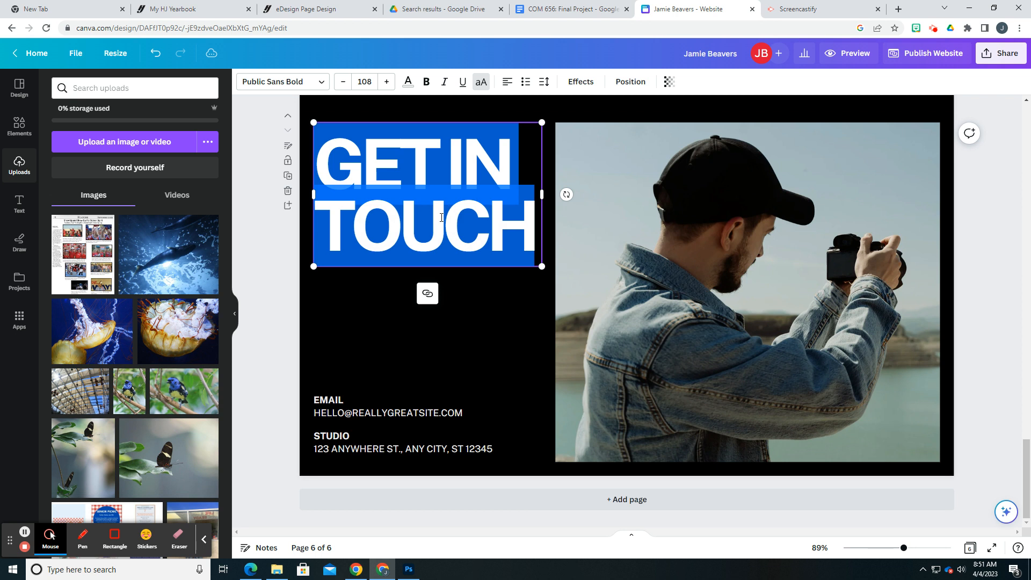
text(CONTACT ME)
Reduce the font size of the whole "CONTACT ME" heading until it fits on one line
key(ctrl+a)
click(342, 82)
click(343, 82)
click(343, 81)
click(343, 82)
click(342, 81)
click(342, 81)
click(342, 82)
click(342, 82)
click(343, 82)
click(342, 82)
click(342, 81)
click(342, 81)
click(343, 81)
click(343, 82)
click(343, 82)
click(343, 82)
click(342, 82)
click(342, 82)
click(342, 82)
click(342, 81)
click(343, 82)
click(343, 81)
click(342, 82)
click(343, 81)
click(343, 82)
click(342, 81)
click(343, 82)
click(342, 81)
click(343, 82)
click(343, 82)
click(444, 317)
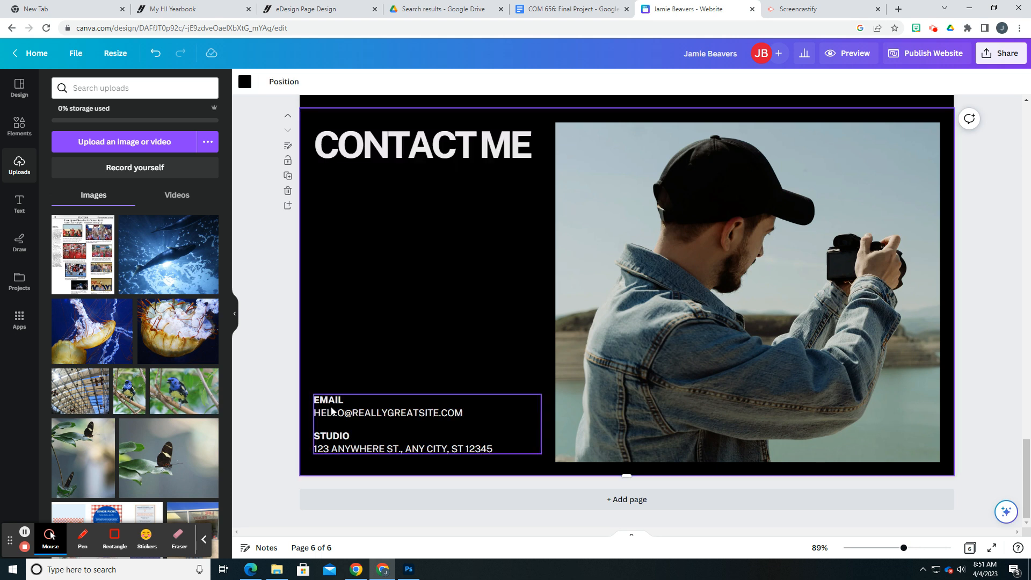
click(339, 412)
double_click(344, 413)
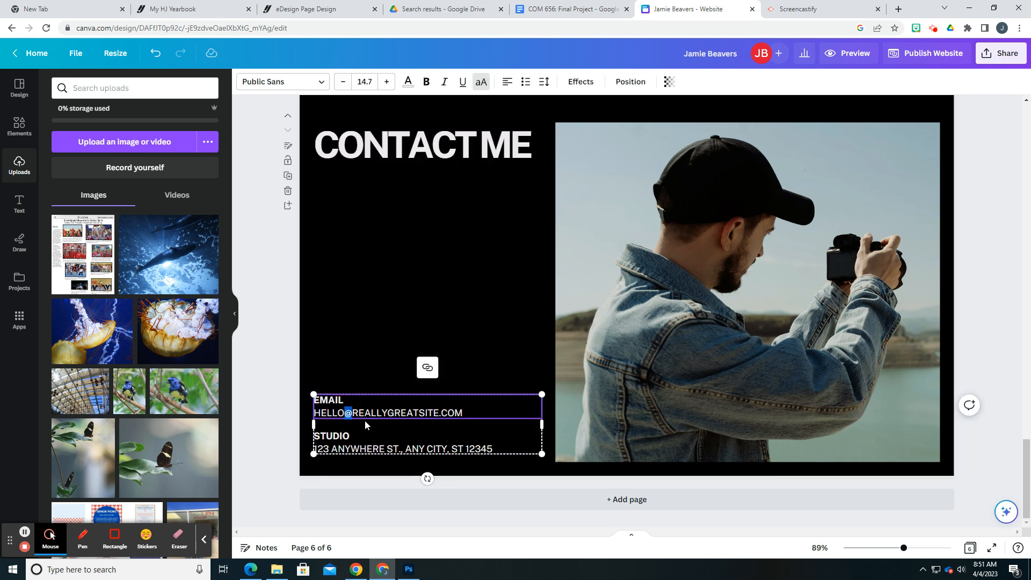
click(350, 447)
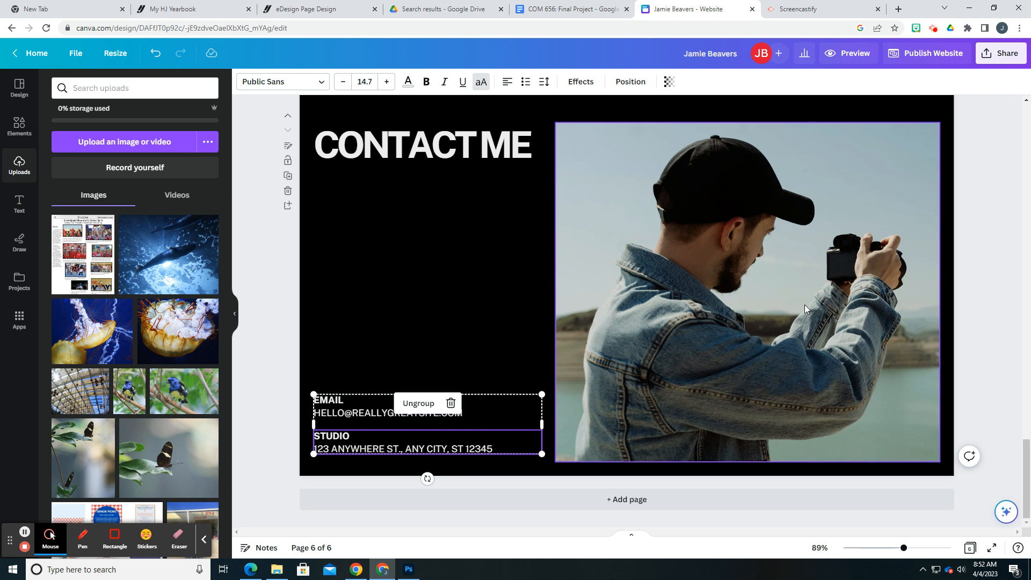
Set up website publishing without navigation on the free Canva domain, and continue to the settings review
click(930, 54)
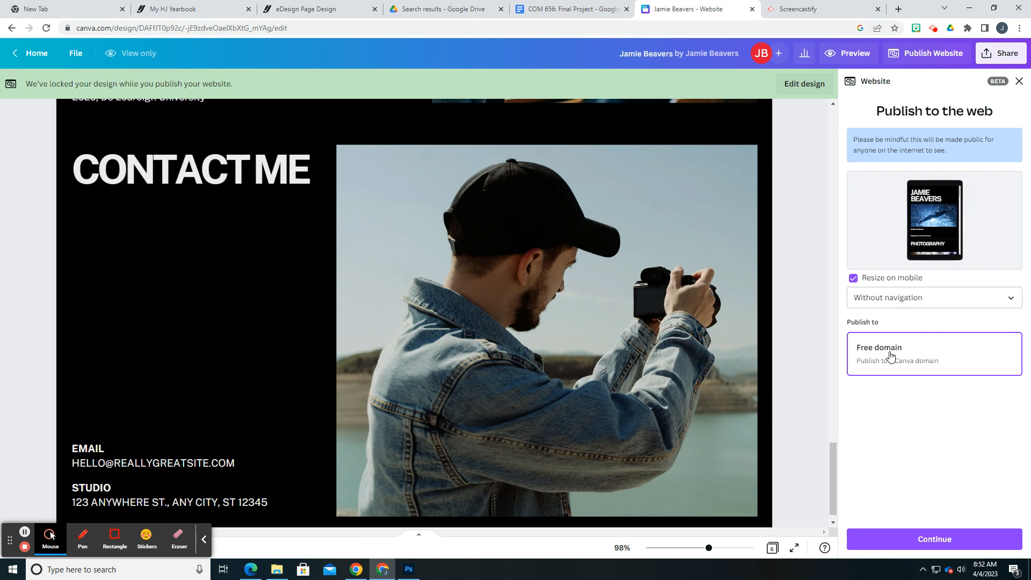
click(921, 304)
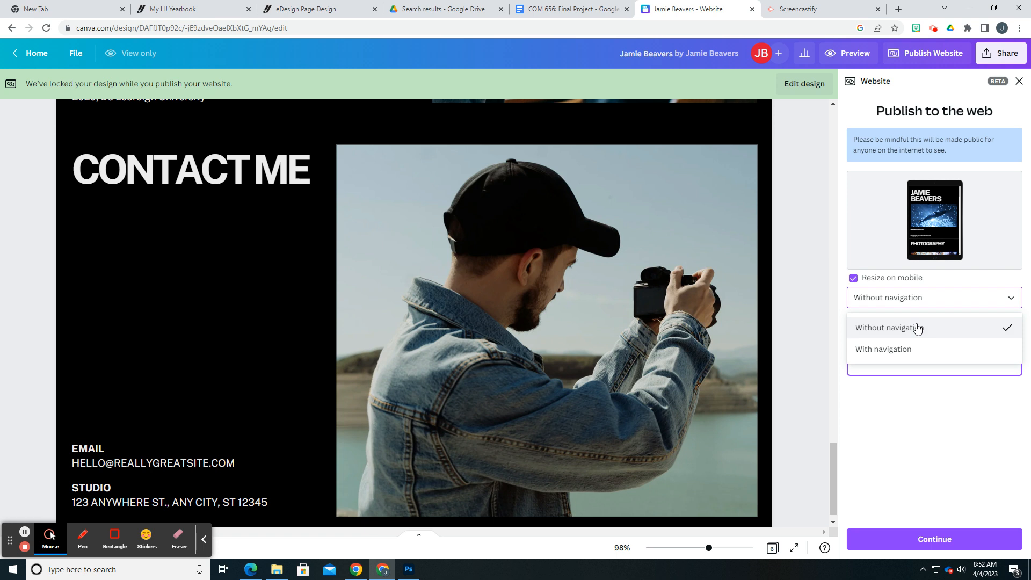
click(916, 327)
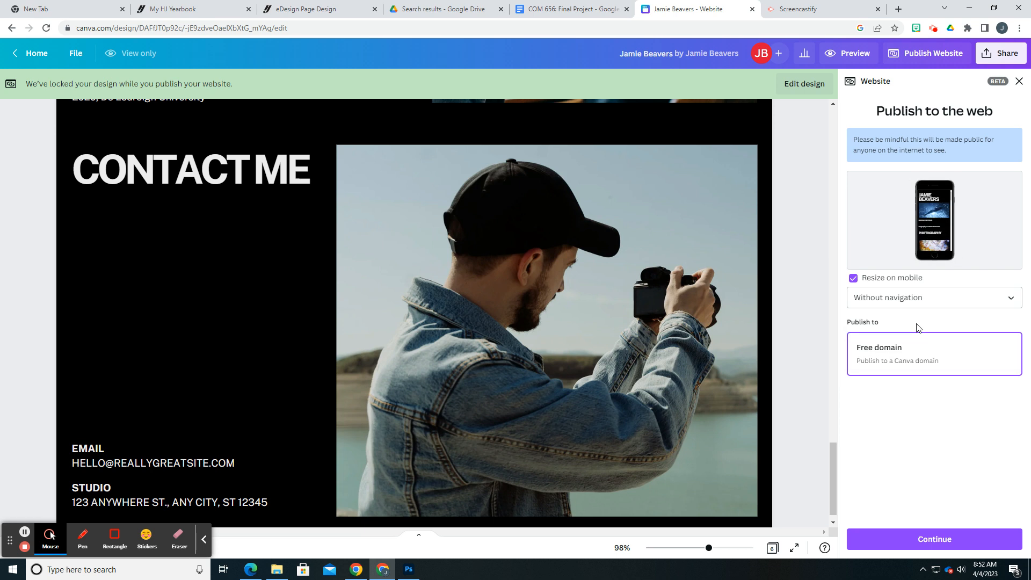
click(920, 296)
click(916, 329)
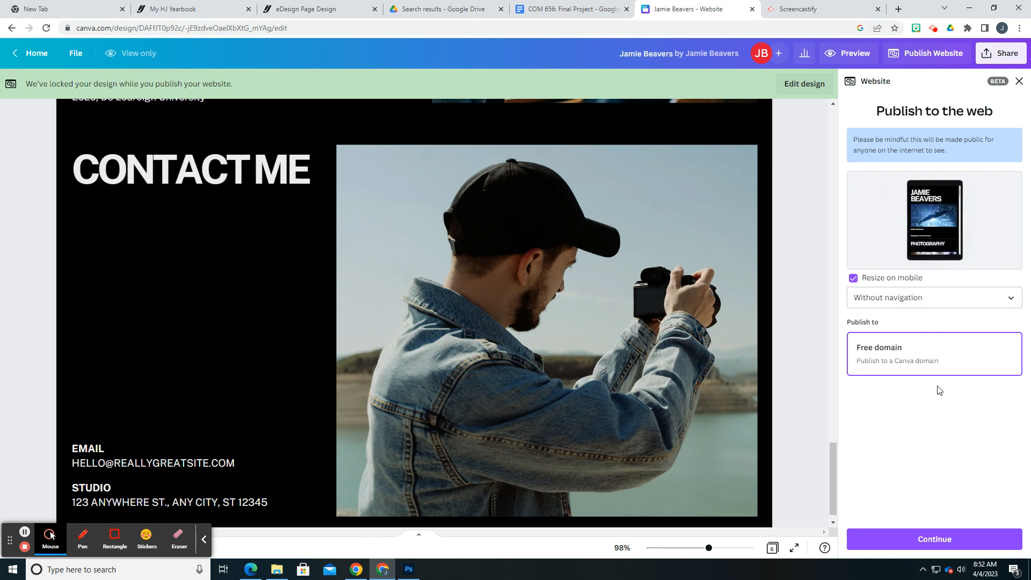
click(916, 537)
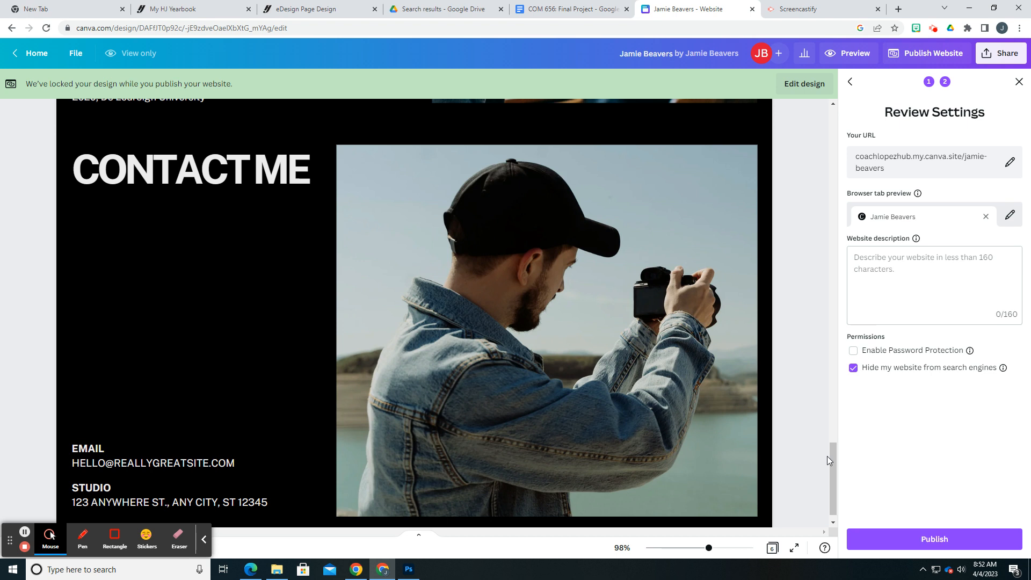
Publish the website with hiding from search engines turned off, and copy its live link
click(938, 541)
click(854, 368)
click(935, 539)
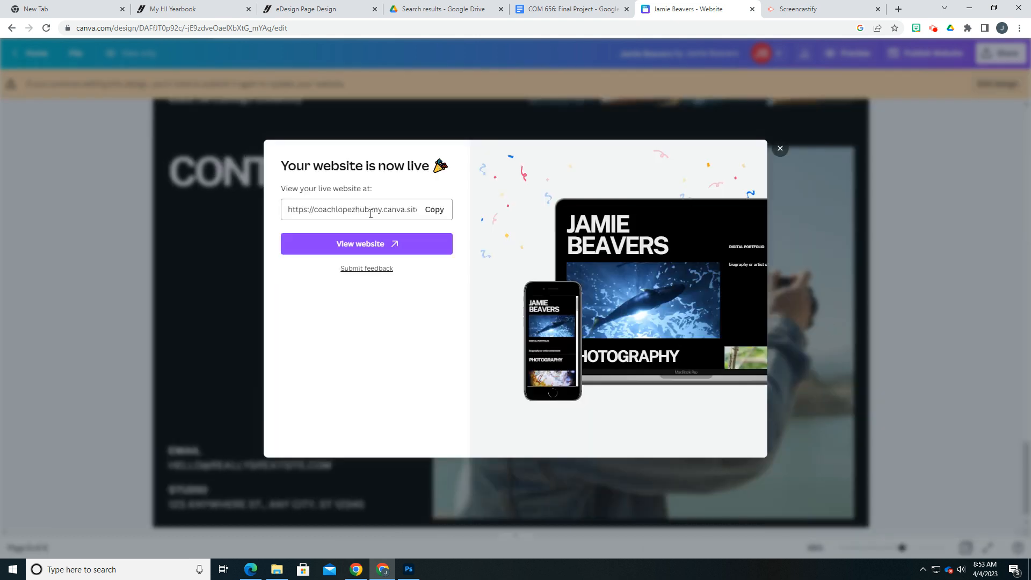
click(438, 214)
click(933, 32)
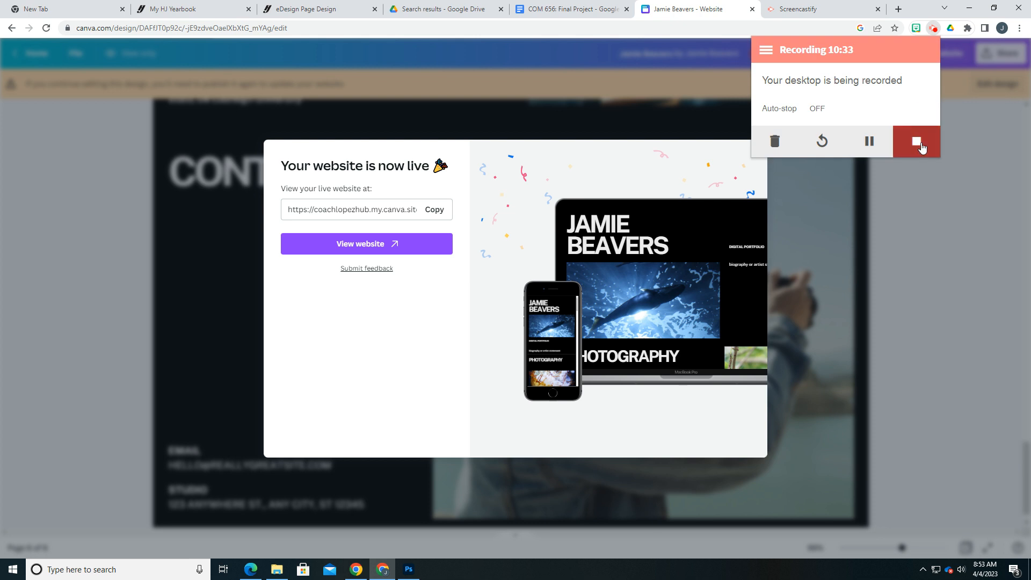